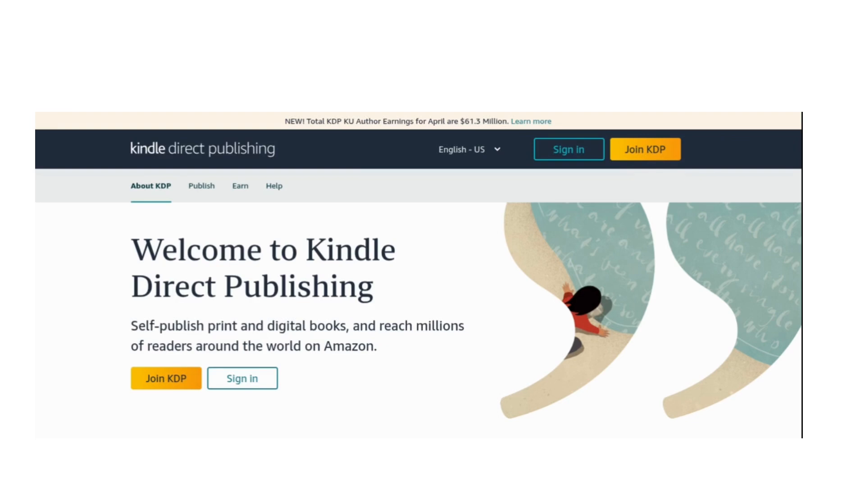
Sign in to Kindle Direct Publishing with the account e-mail and the account password
click(575, 153)
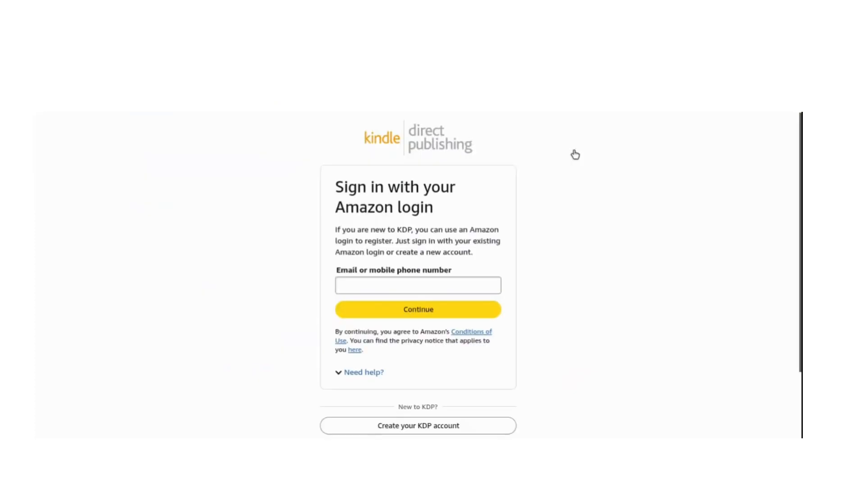
click(450, 285)
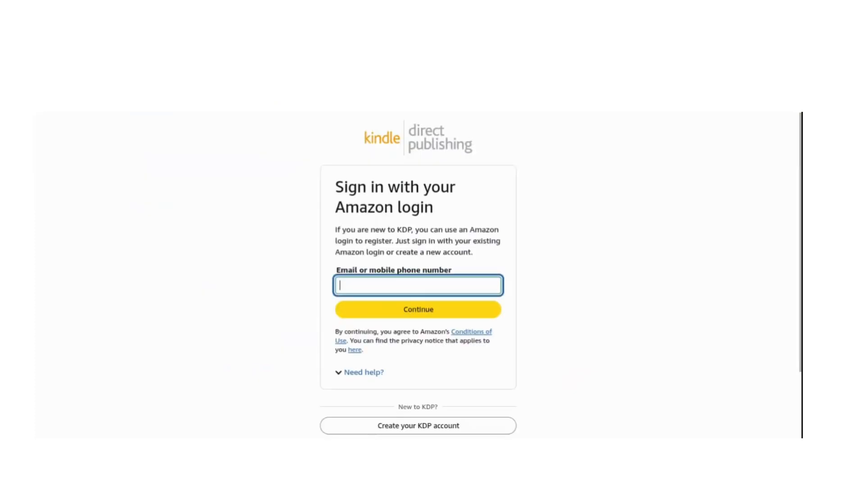
click(428, 309)
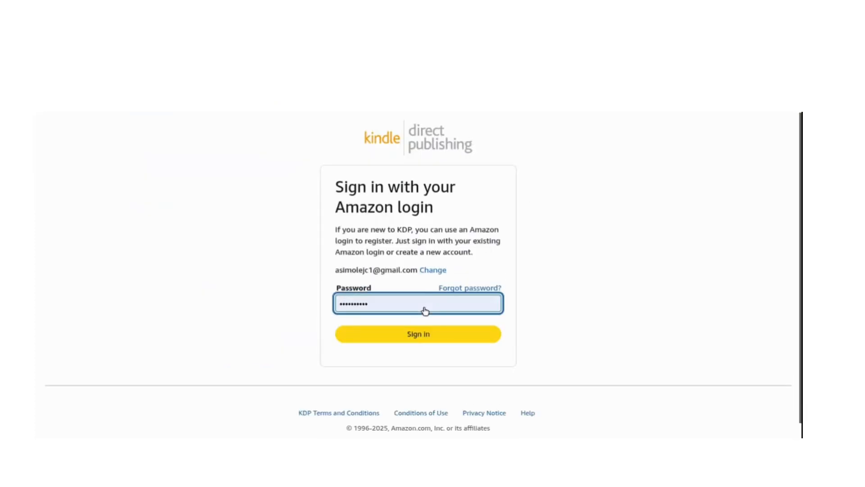
click(423, 335)
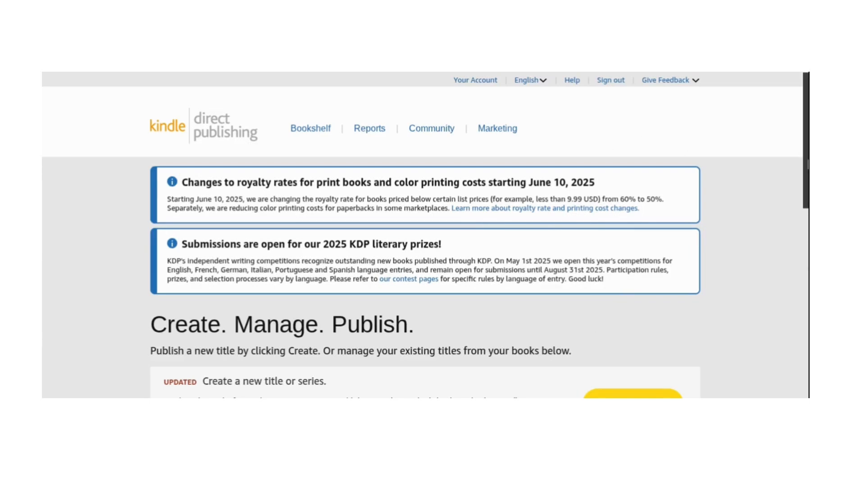
Start creating a new title from the bookshelf, choosing Kindle eBook as the format
scroll(701, 220, down, 4)
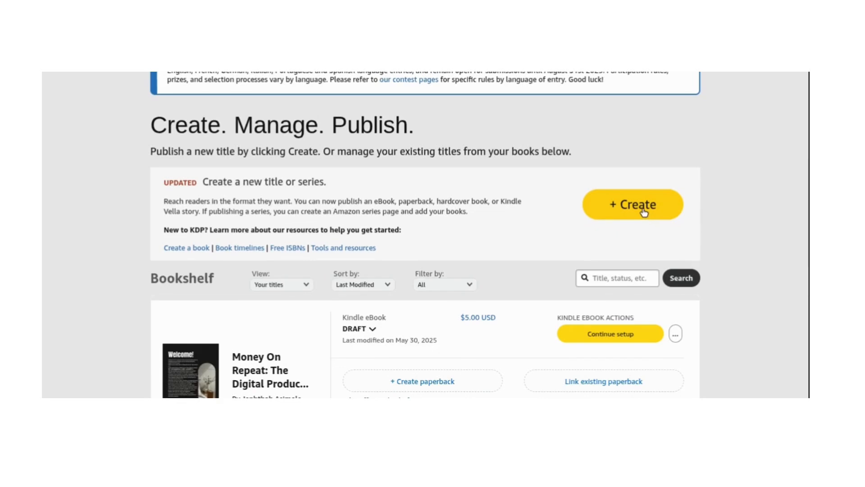
click(643, 211)
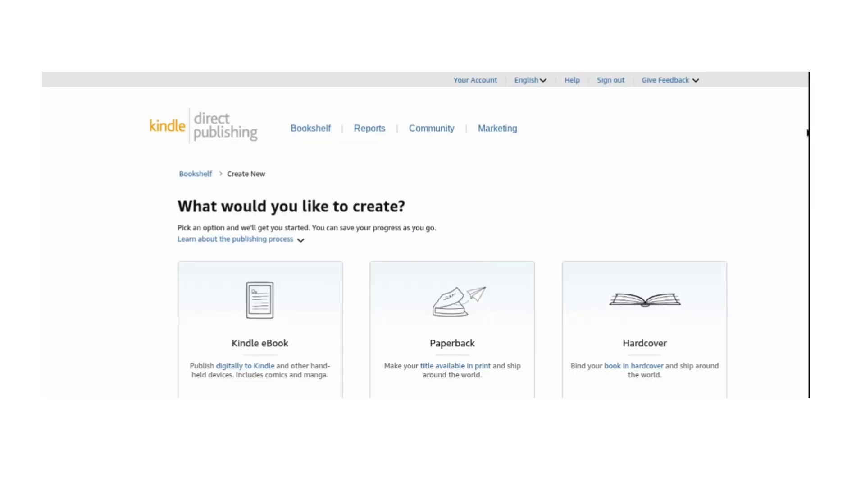
drag(807, 132, 807, 168)
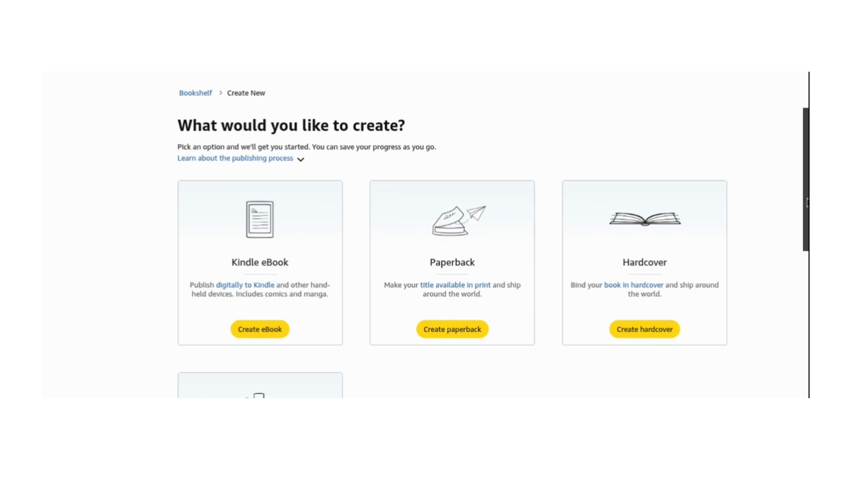
mouse_move(808, 203)
mouse_down()
mouse_move(808, 360)
mouse_move(808, 217)
mouse_up()
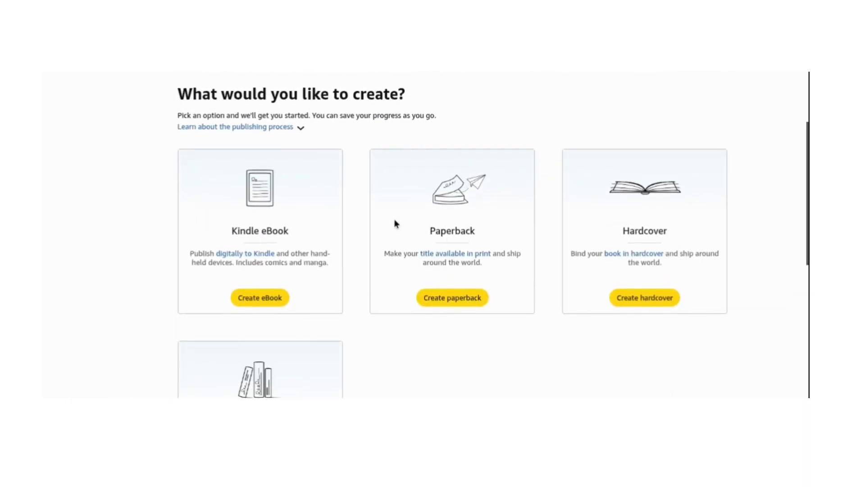
click(259, 298)
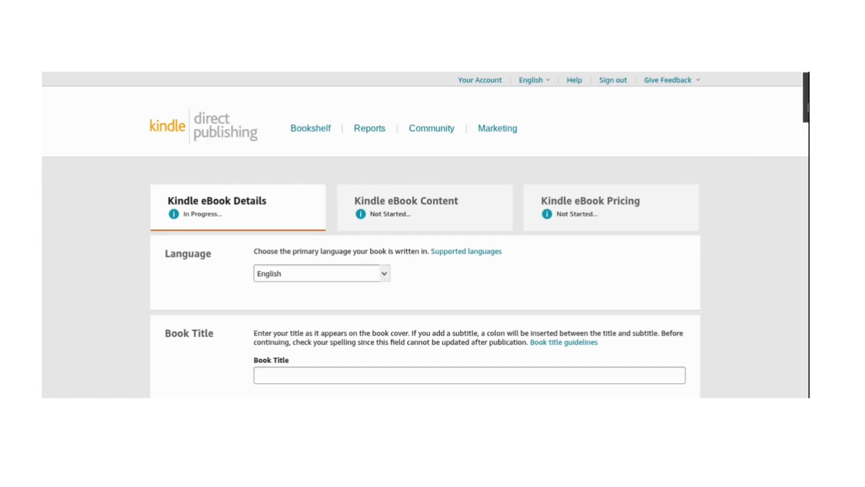
Enter "Money On Repeat" as the book title and "The digital product resell guide" as the subtitle
scroll(425, 234, down, 3)
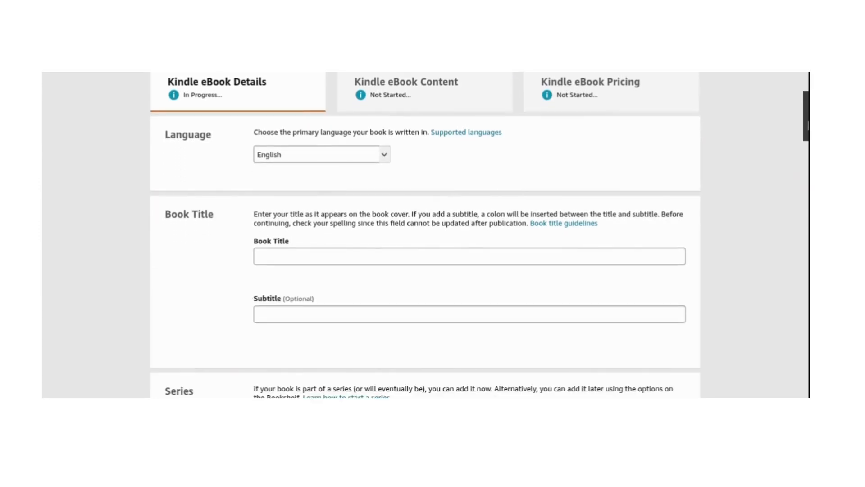
mouse_move(805, 126)
mouse_down()
mouse_move(804, 173)
mouse_move(804, 112)
mouse_up()
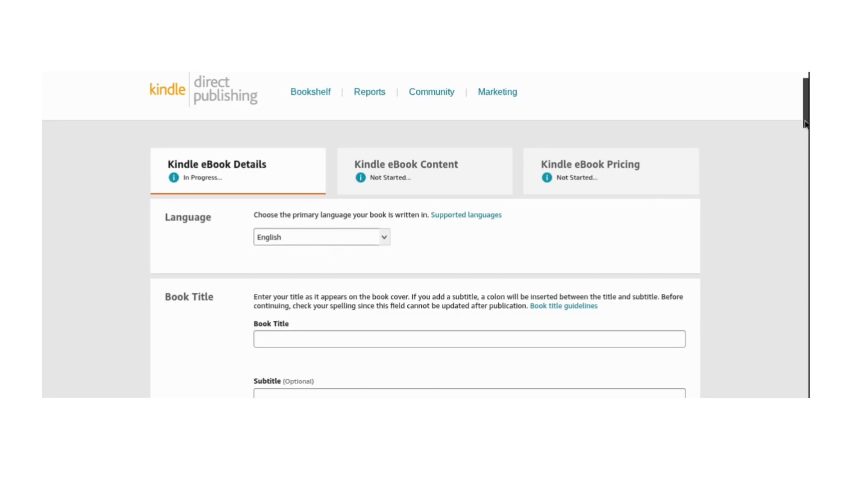
scroll(806, 135, down, 3)
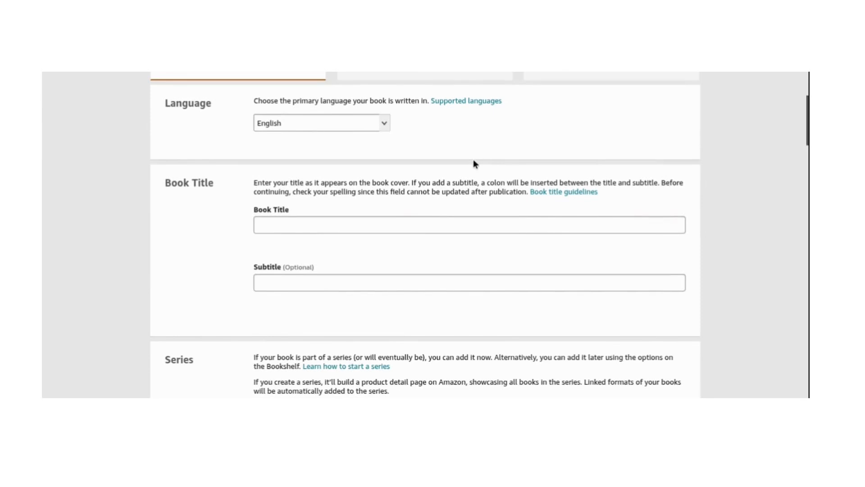
click(400, 225)
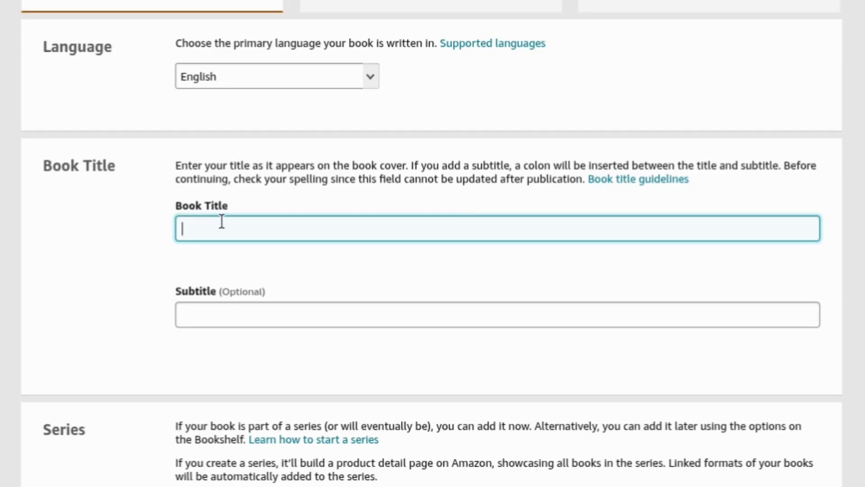
text(Money On Repeat)
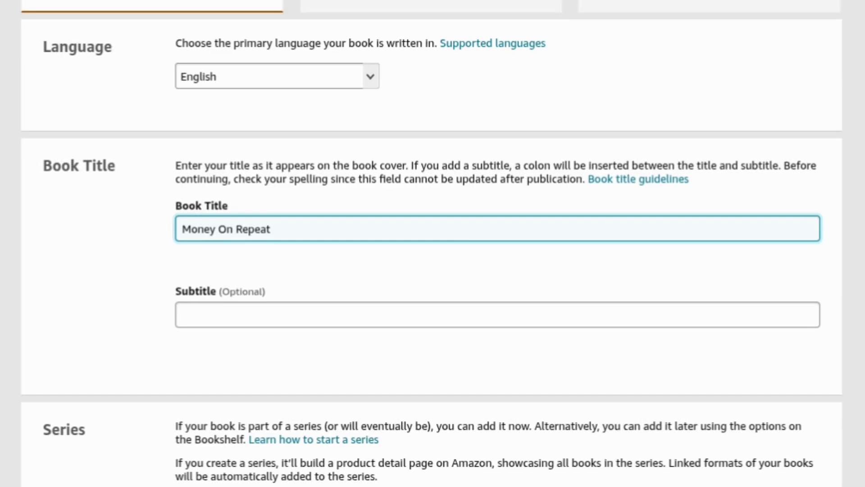
click(238, 313)
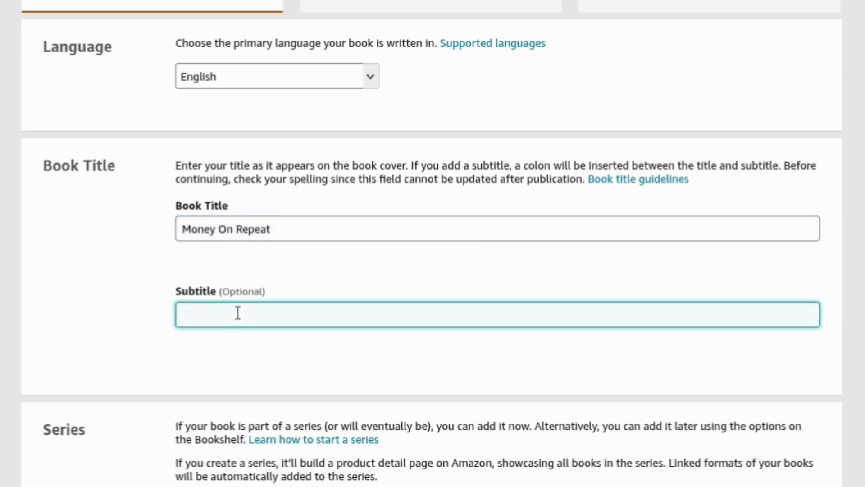
text(The digital produ)
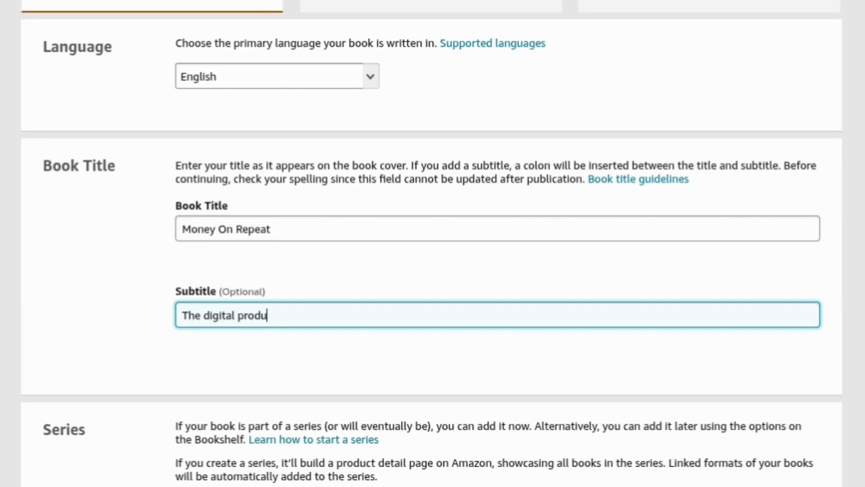
text(ct resell guide)
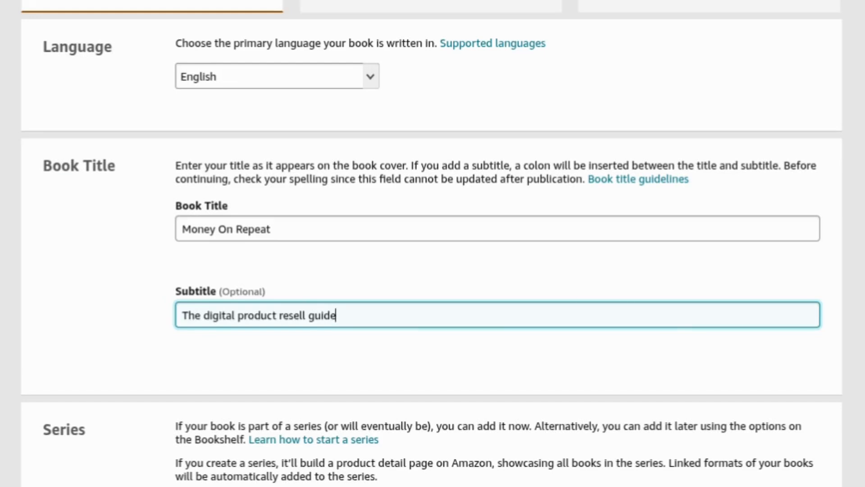
Fill in the primary author's first and last name from the saved suggestion, leaving series and edition number empty
scroll(431, 244, down, 6)
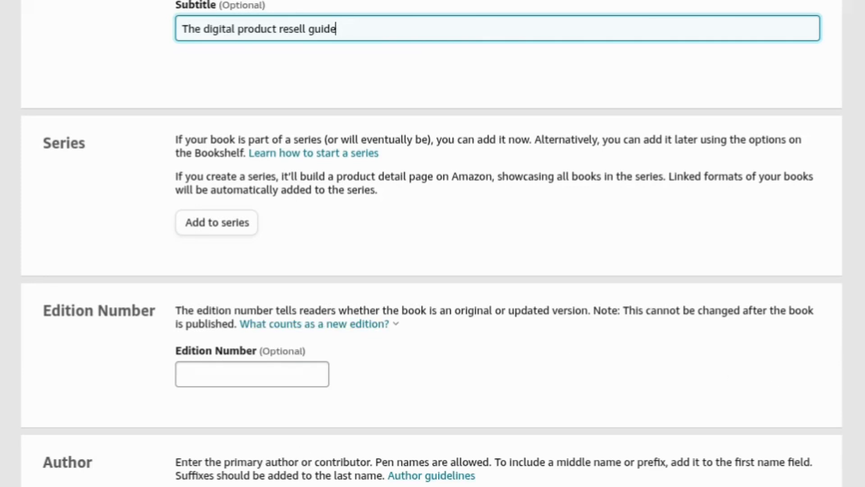
scroll(432, 243, down, 2)
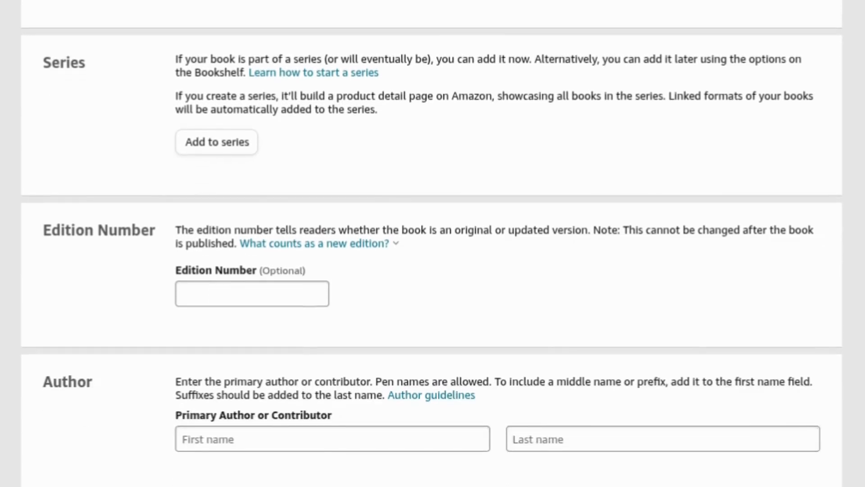
scroll(431, 243, down, 4)
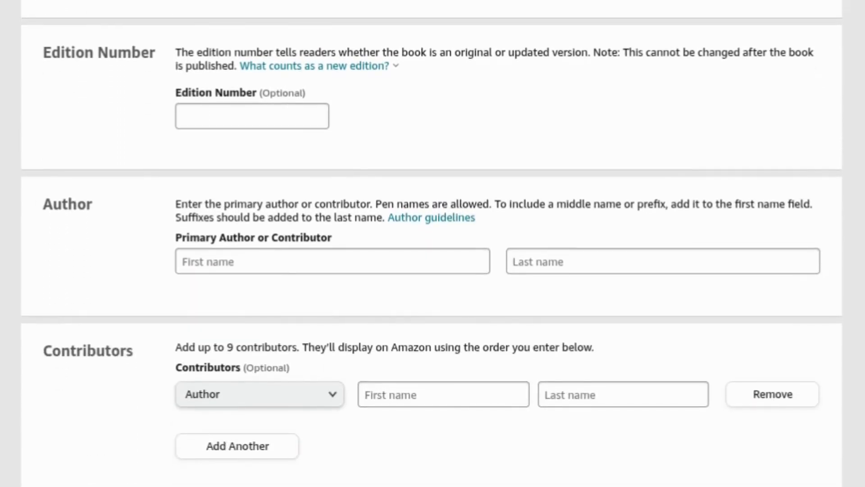
click(453, 266)
click(407, 294)
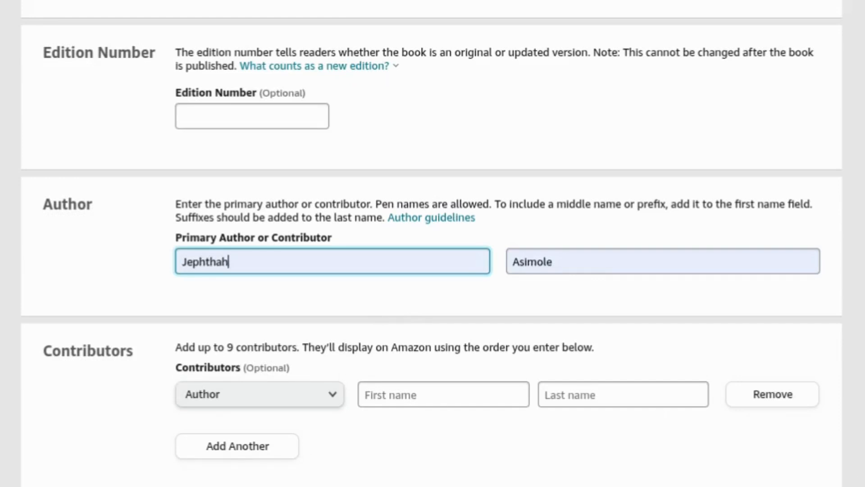
In ChatGPT, request a best-seller Amazon KDP description for "Money On Repeat; The Digital Product Resell Guide" with SEO, critical keywords and a call to action
scroll(432, 243, down, 4)
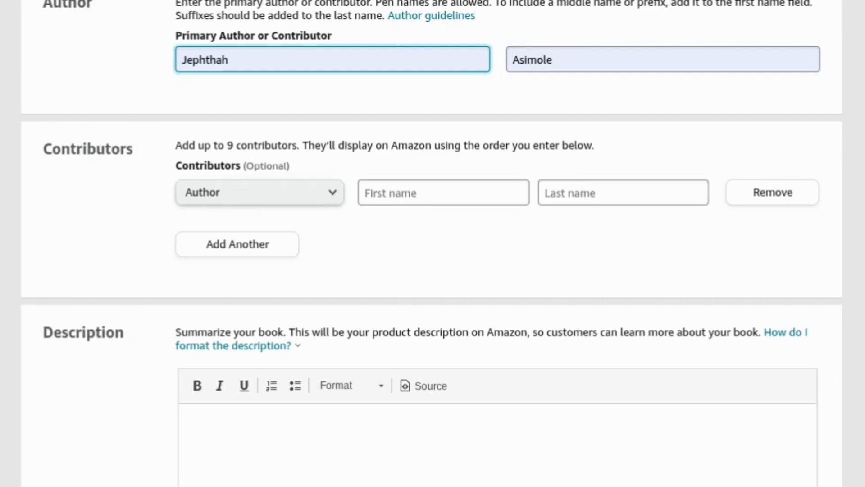
scroll(433, 243, down, 5)
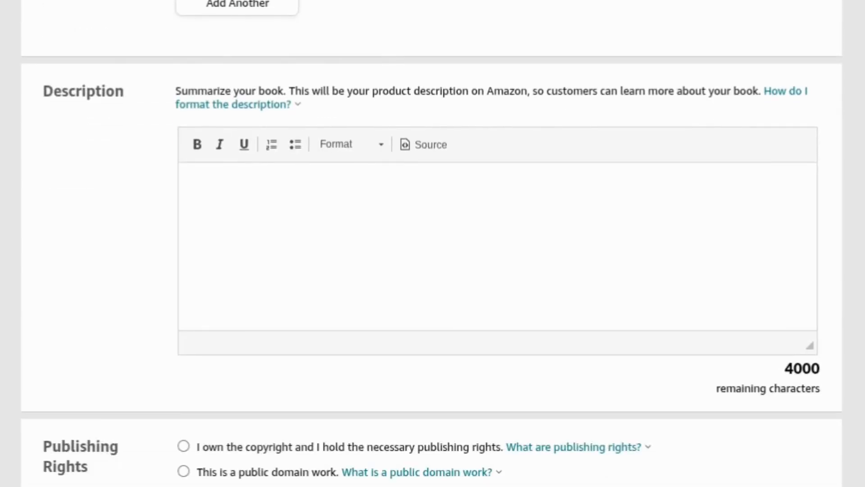
scroll(432, 243, down, 6)
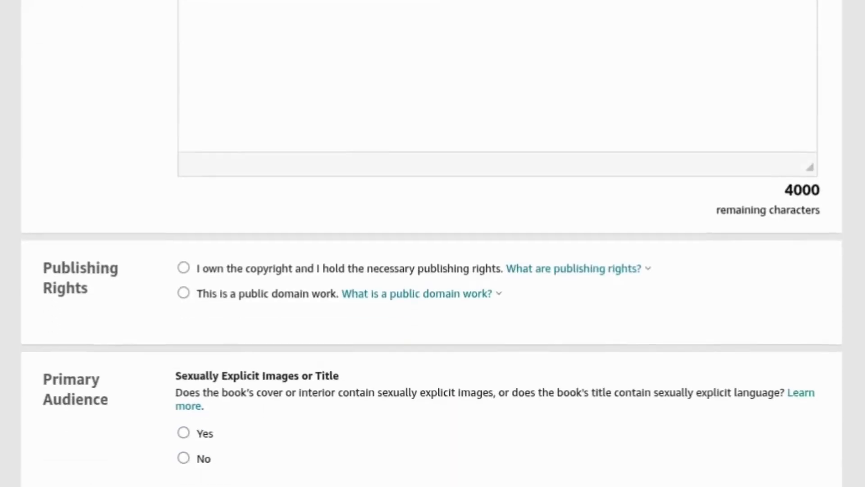
scroll(432, 243, up, 4)
scroll(433, 244, up, 2)
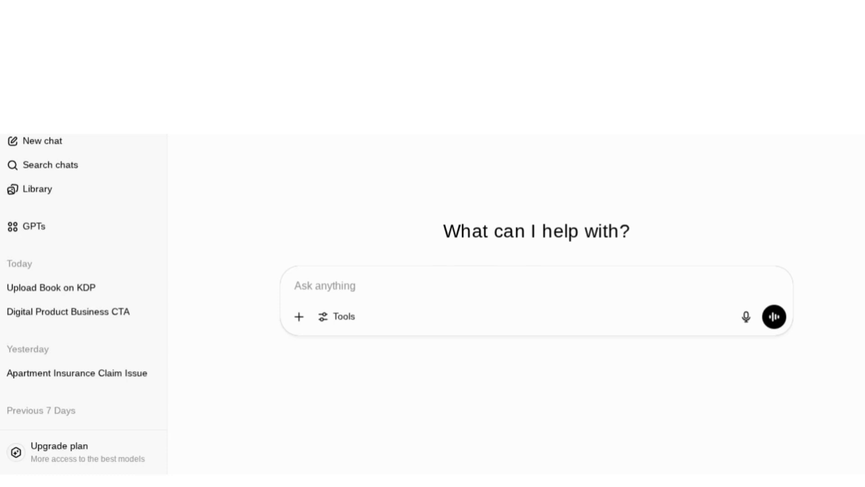
text(write me a best seller book description  for the book titled Money On Repeat; The Digital Product Resell Guide: to post on amazon kdp that will make my book must read, use seo and include critical keywords to ensure it is searchable, add call to action)
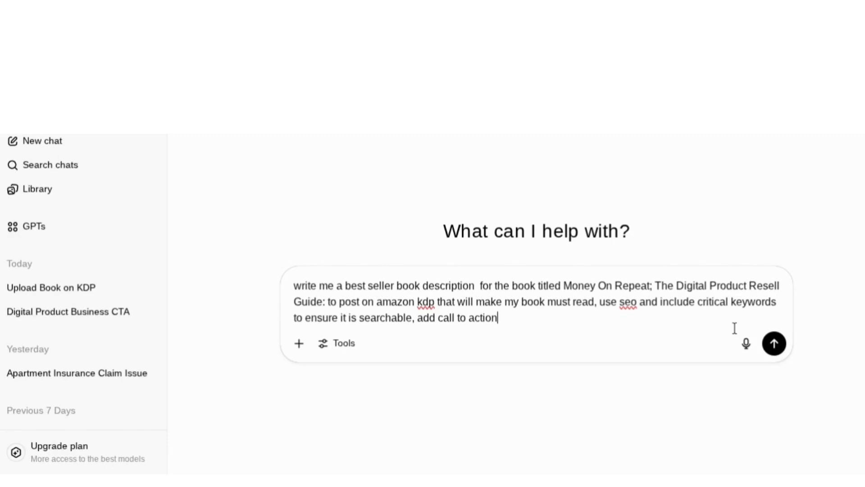
click(781, 348)
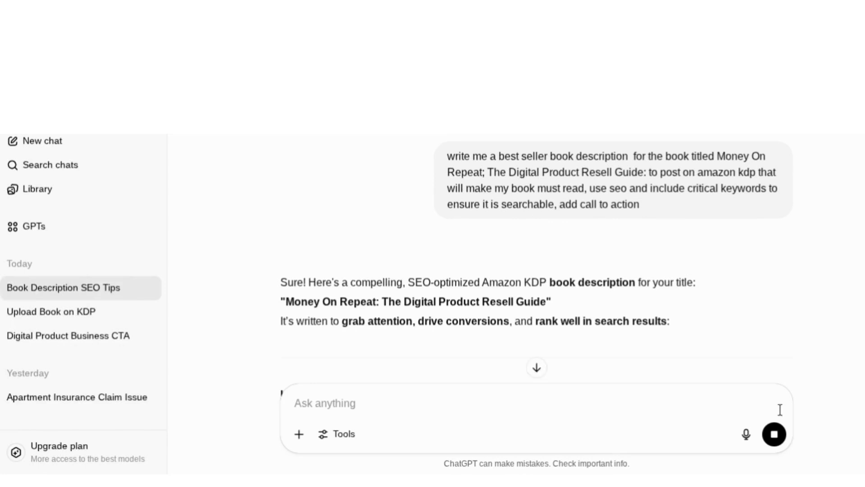
Select the generated book description in the reply, starting from the heading "Unlock Passive Income & Sell Digital Products on Autopilot!"
click(541, 370)
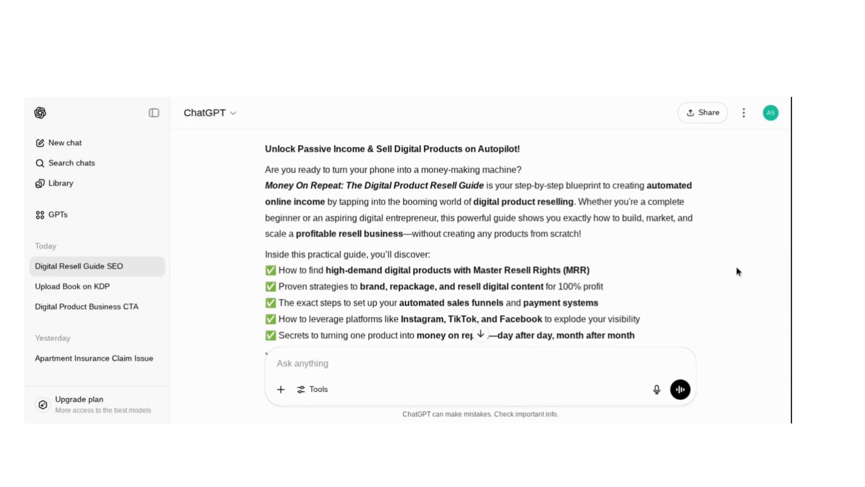
scroll(737, 270, up, 3)
scroll(479, 246, up, 1)
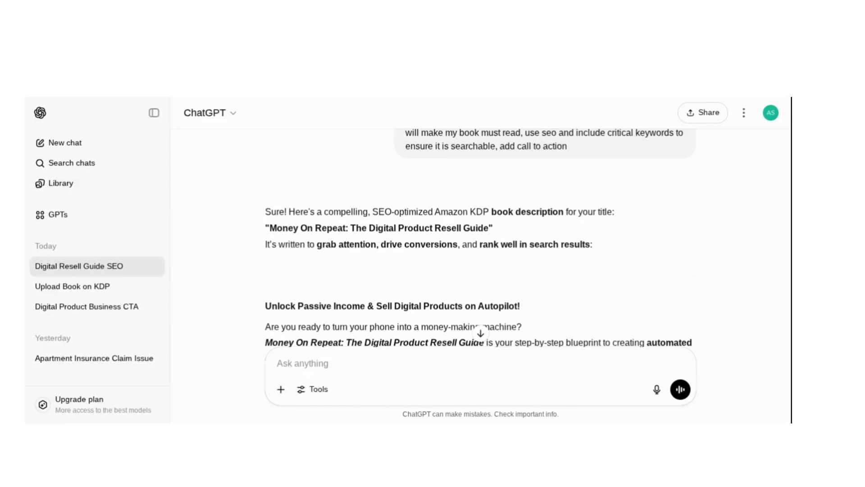
drag(265, 306, 504, 311)
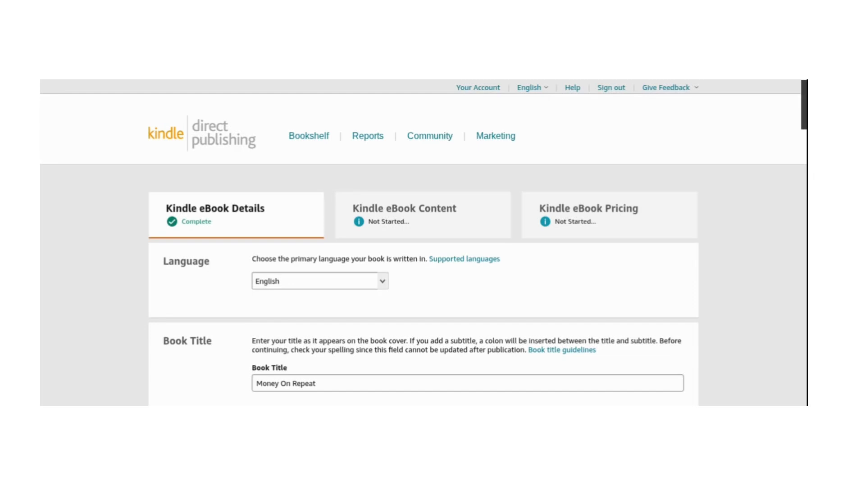
Switch back to the KDP eBook details and place the cursor in the book description text
scroll(432, 243, down, 15)
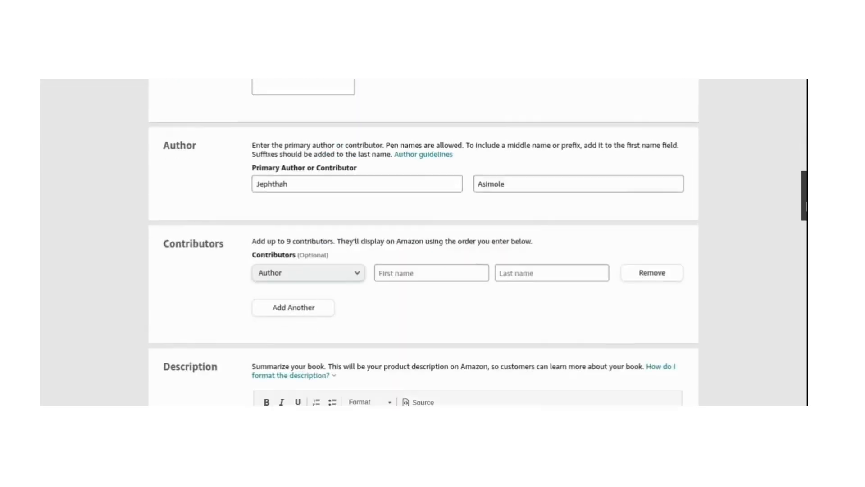
scroll(757, 249, down, 7)
scroll(757, 249, up, 2)
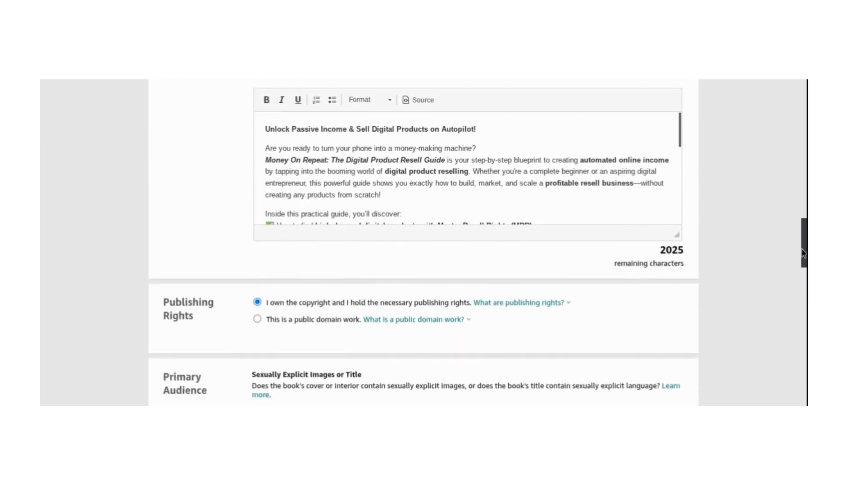
click(518, 161)
Review the publishing rights and primary audience settings, and look through the minimum reading age options without choosing one
scroll(804, 259, down, 3)
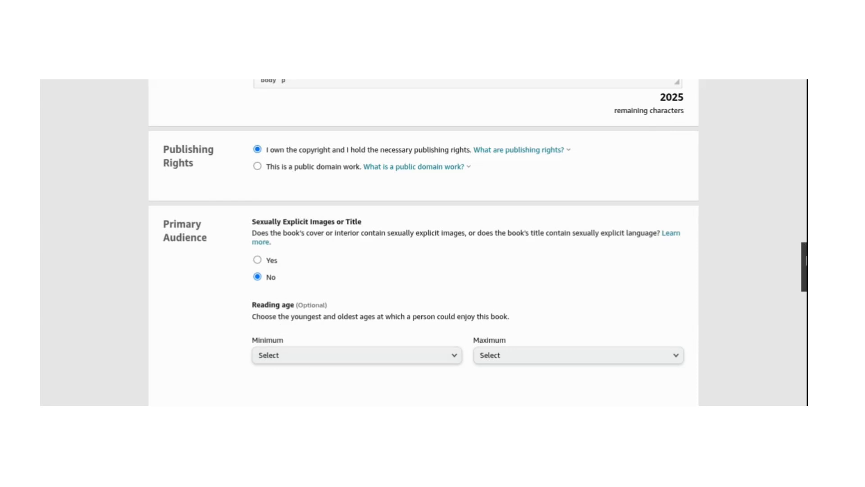
drag(807, 257, 806, 291)
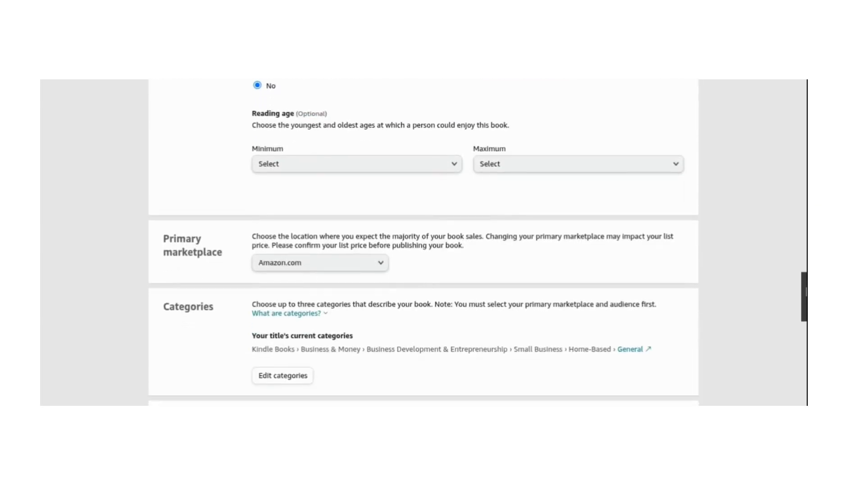
click(425, 169)
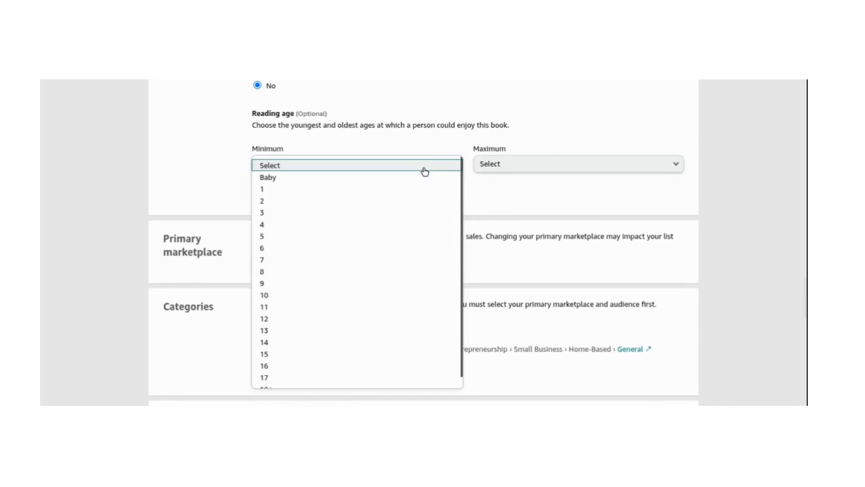
click(547, 118)
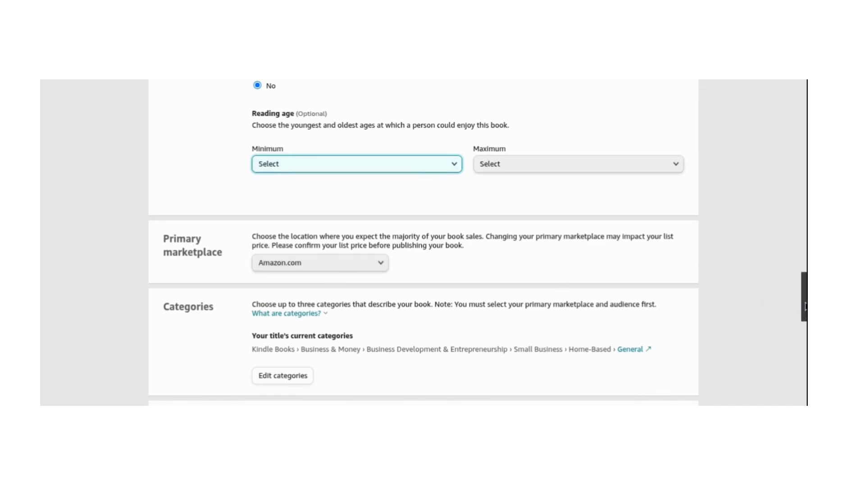
Open the eBook's categories for editing, check the Home-Based placement with General selected, and save the categories
drag(805, 307, 806, 327)
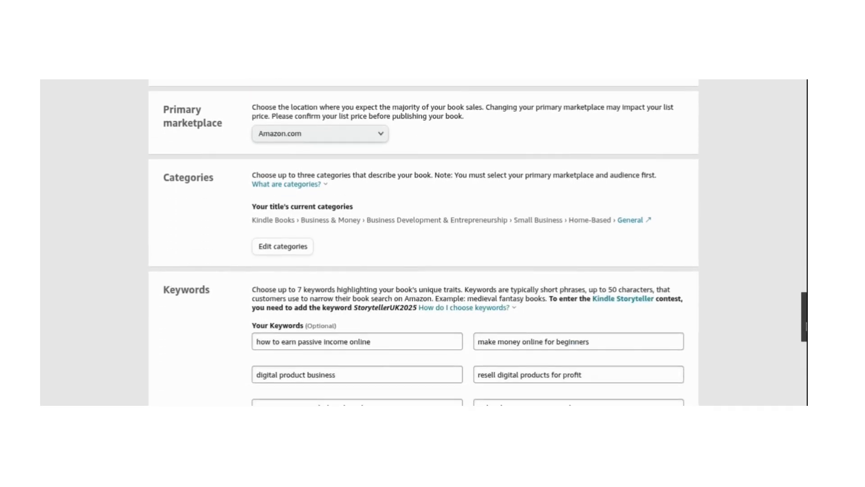
click(275, 247)
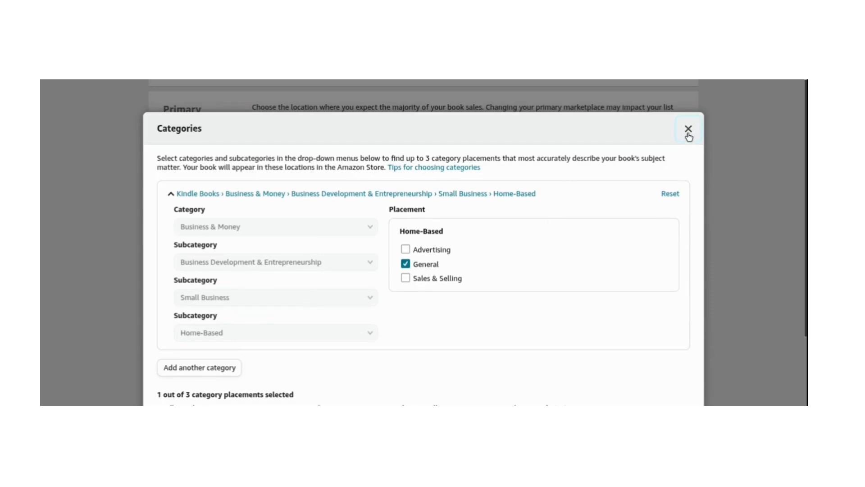
scroll(741, 207, down, 1)
scroll(741, 207, down, 2)
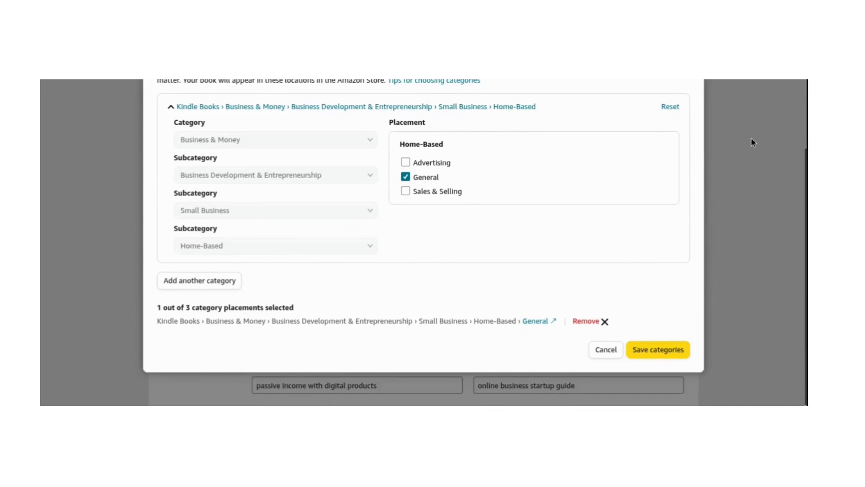
click(642, 358)
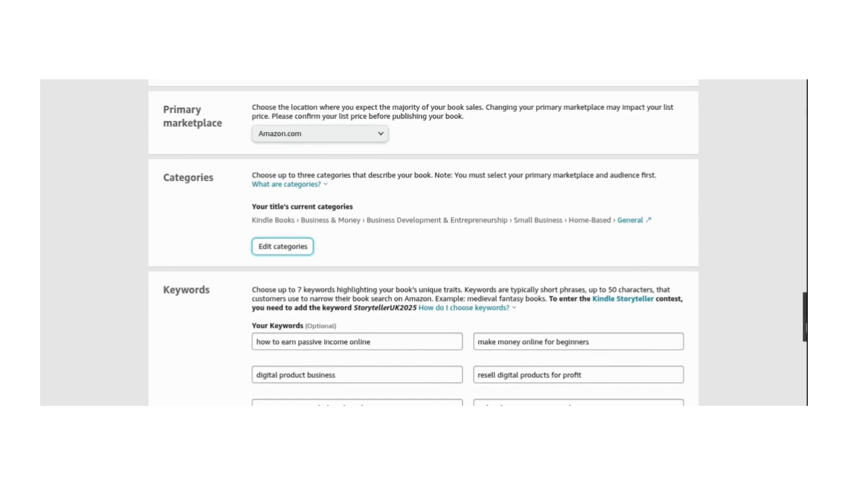
Check the seven keywords and the immediate release option, and save the eBook details to continue to the content stage
drag(804, 320, 805, 342)
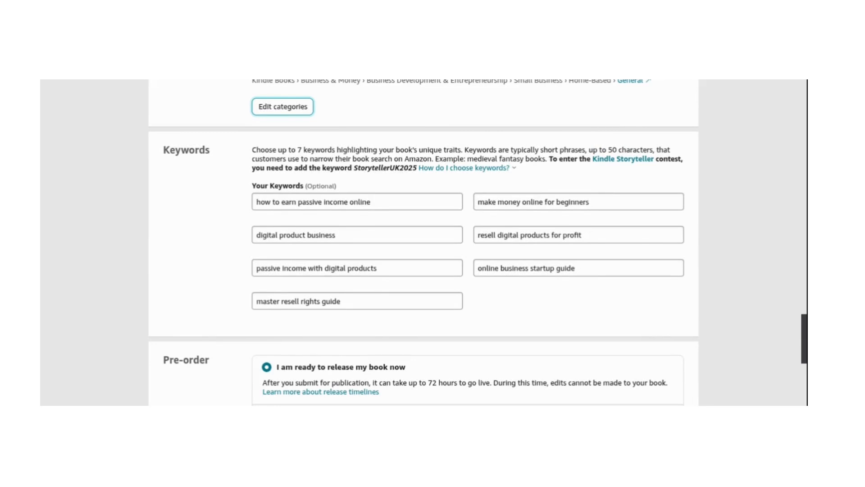
drag(804, 342, 804, 365)
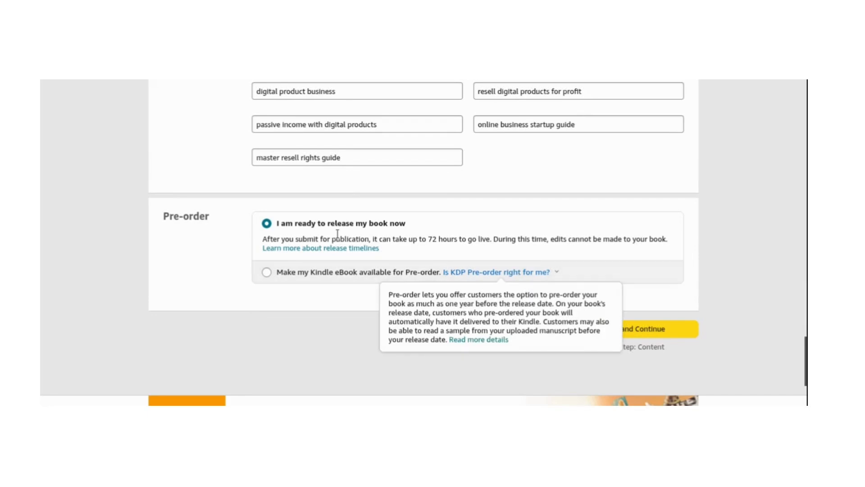
click(627, 330)
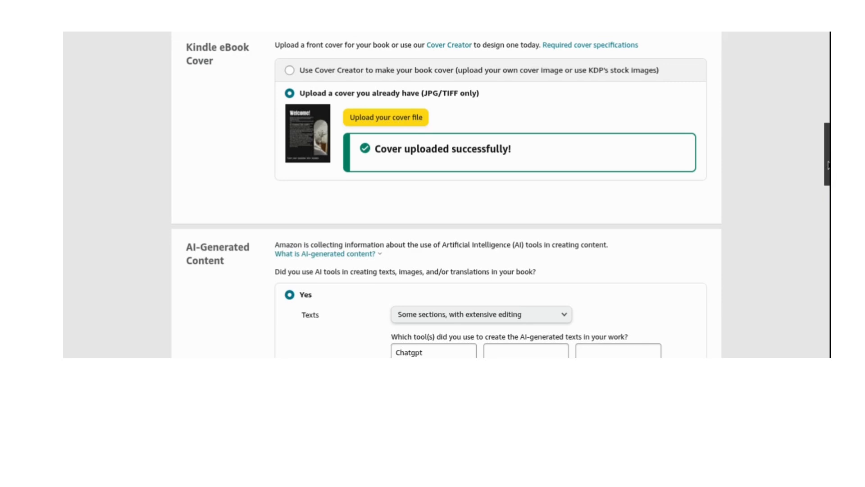
Review the manuscript, cover, AI-generated content, preview, ISBN and accessibility settings, and save the content to continue to pricing
drag(828, 166, 827, 60)
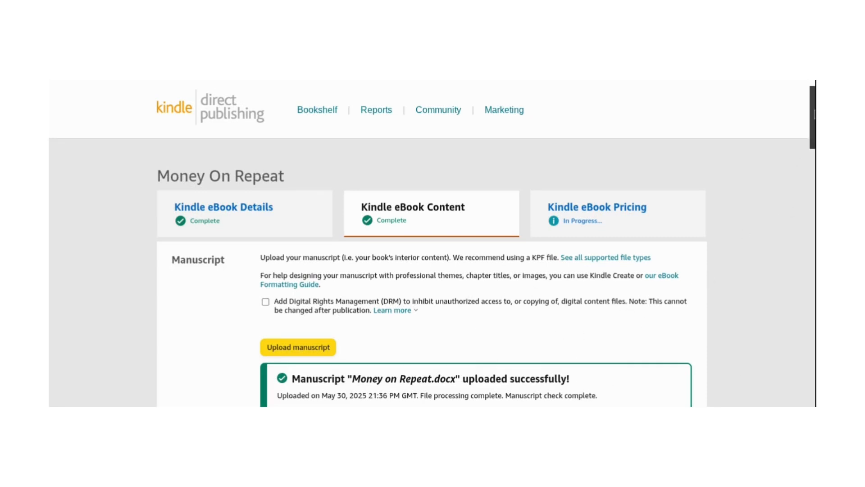
drag(814, 112, 811, 204)
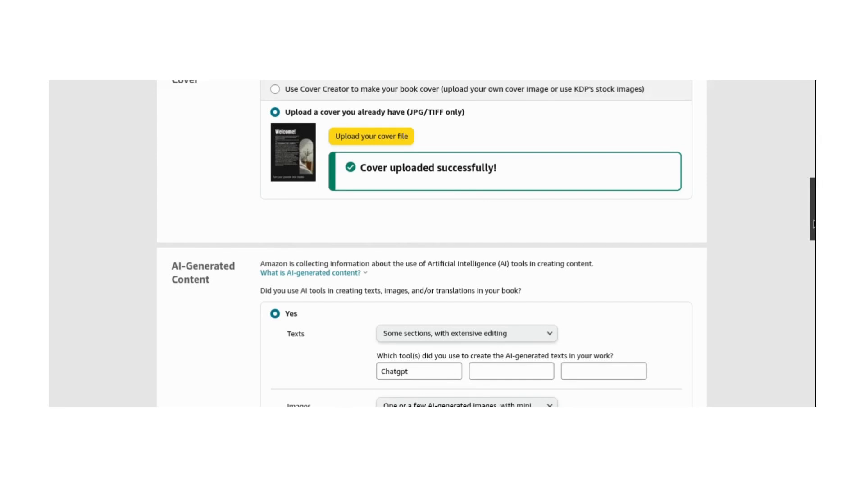
drag(814, 226, 815, 257)
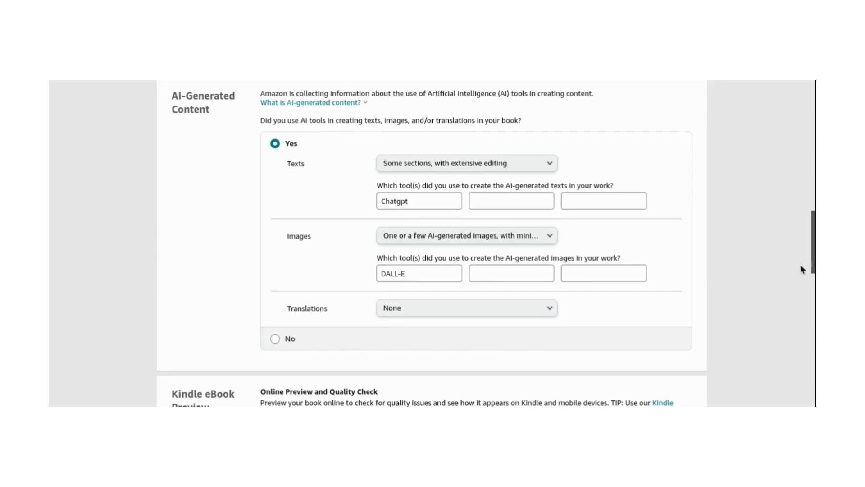
drag(814, 252, 811, 298)
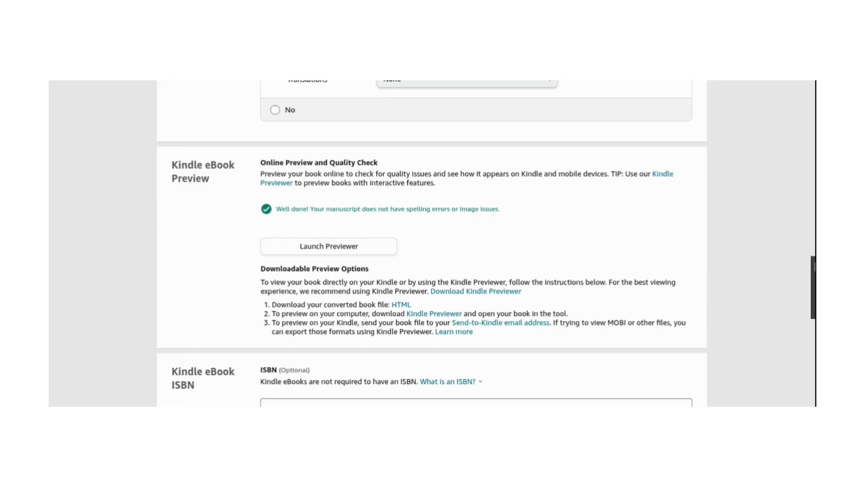
drag(815, 279, 815, 308)
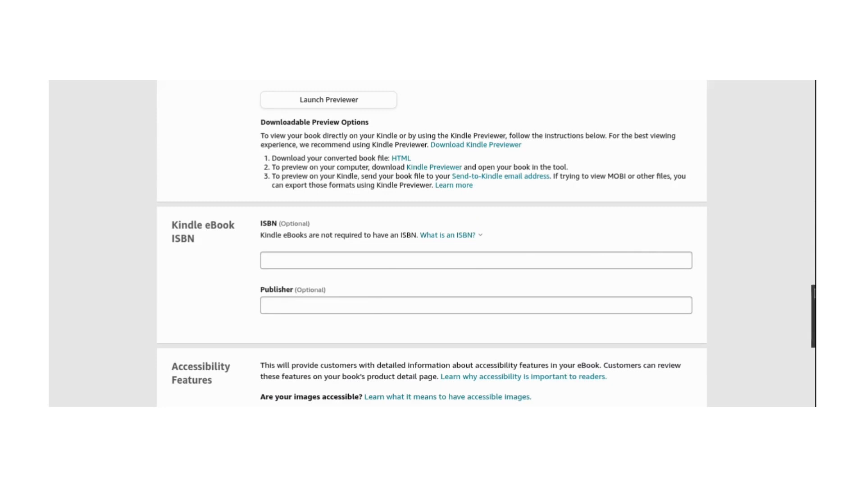
drag(815, 296, 815, 318)
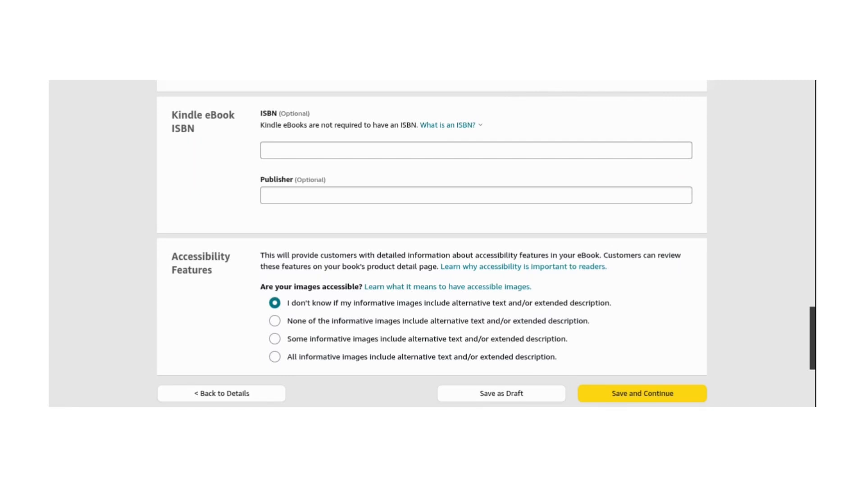
drag(814, 322, 814, 363)
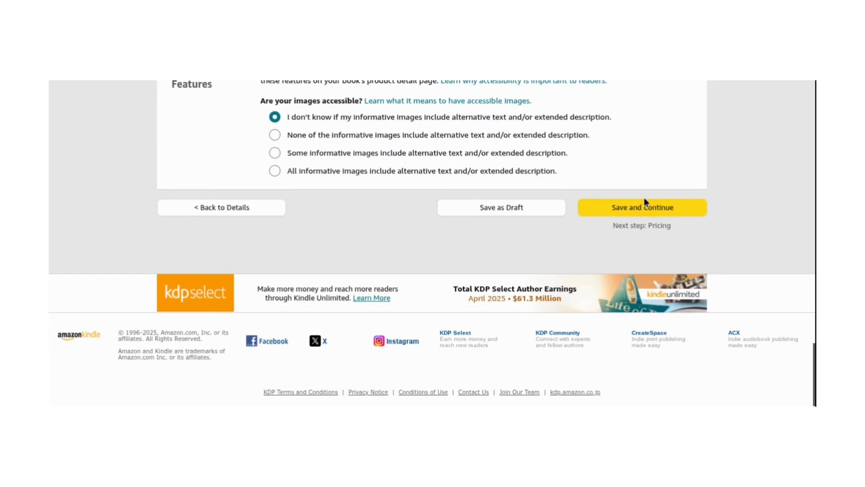
click(615, 210)
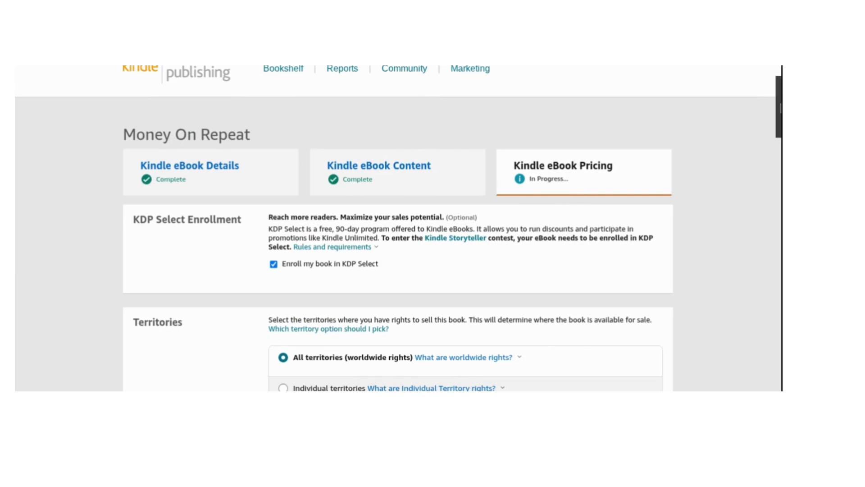
Check the KDP Select enrollment and worldwide territories, and select the 70% royalty plan for the eBook
scroll(380, 228, down, 2)
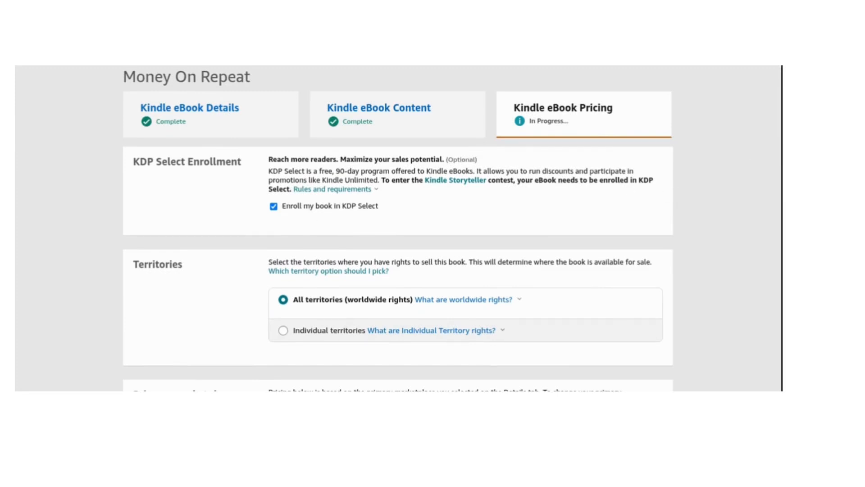
scroll(399, 228, down, 3)
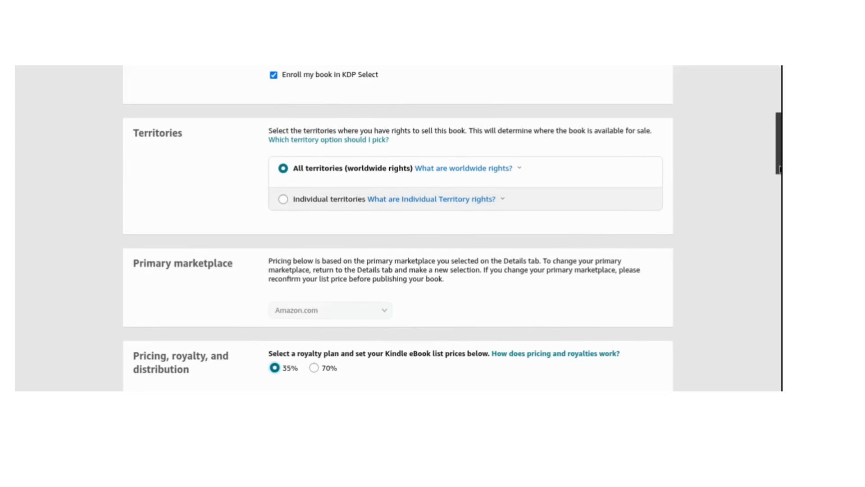
drag(779, 169, 779, 182)
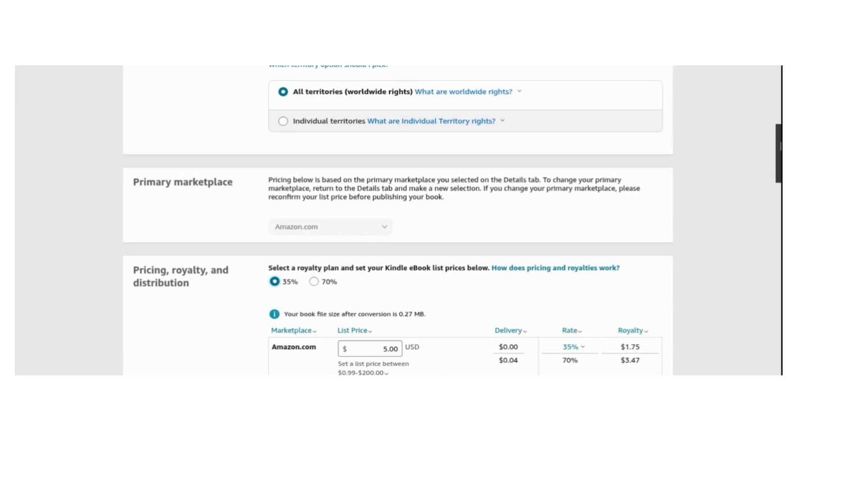
scroll(398, 220, down, 3)
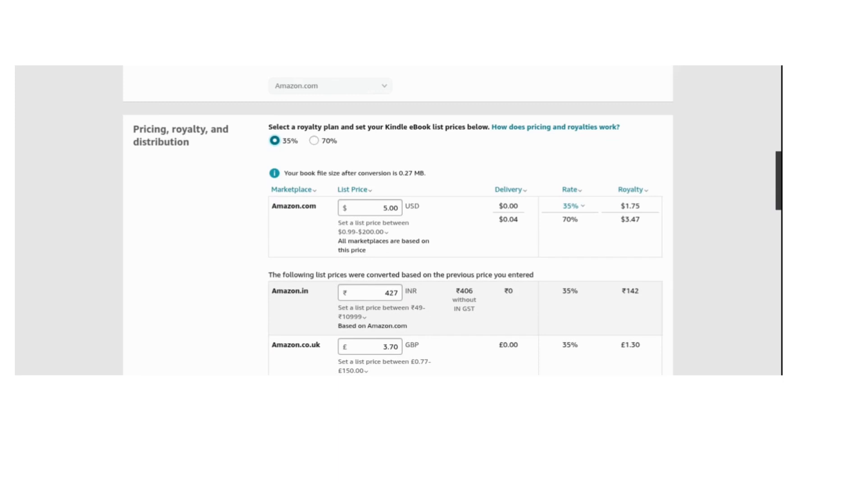
click(314, 142)
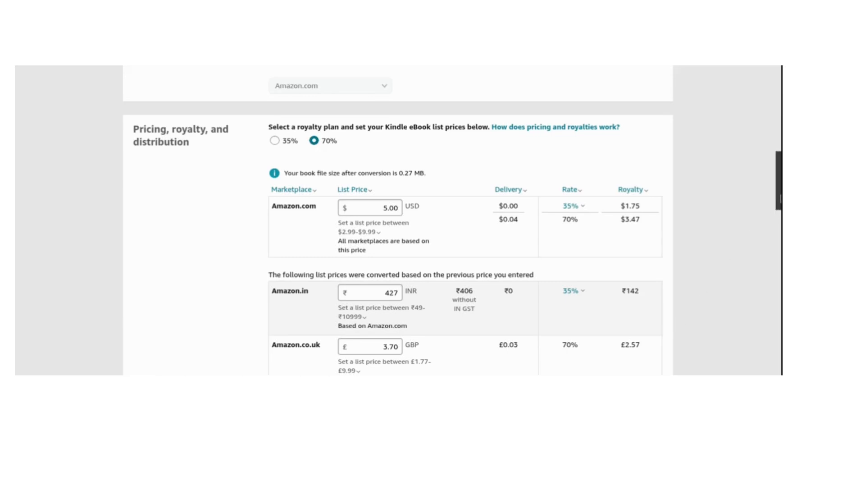
Submit the Kindle eBook for publishing, and start a paperback edition of the "Money On Repeat" title with the uploaded cover on the Bookshelf
drag(780, 199, 775, 358)
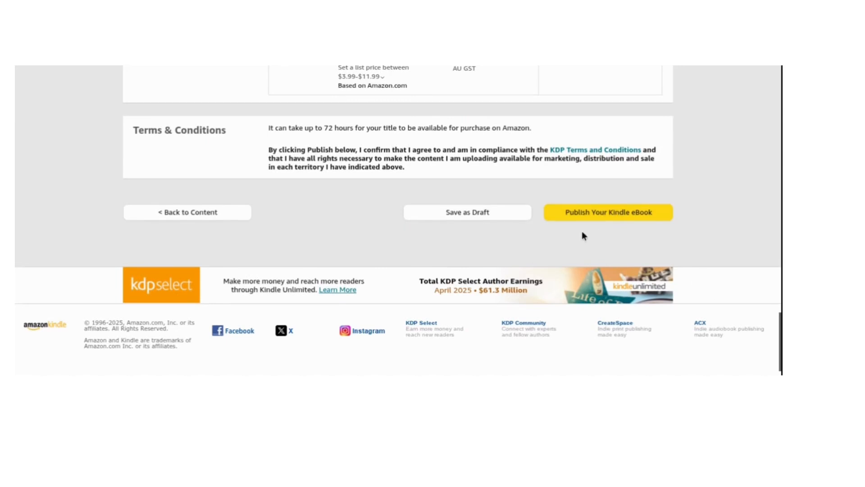
click(569, 218)
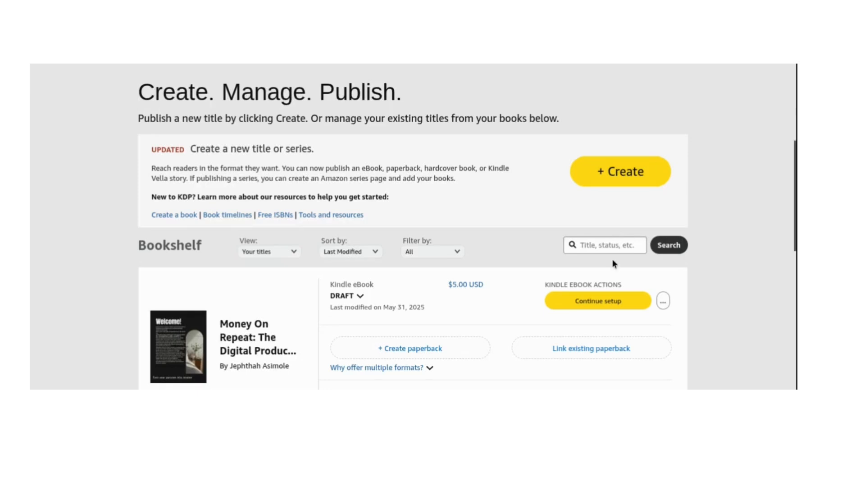
drag(795, 170, 795, 231)
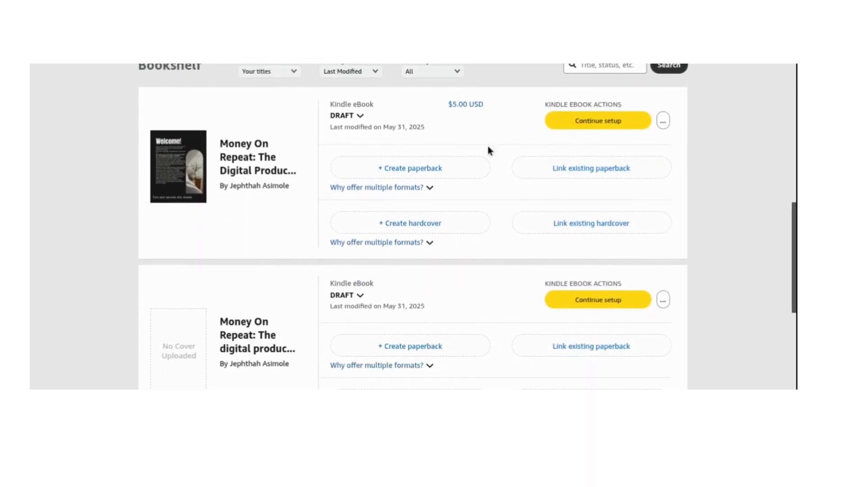
click(418, 173)
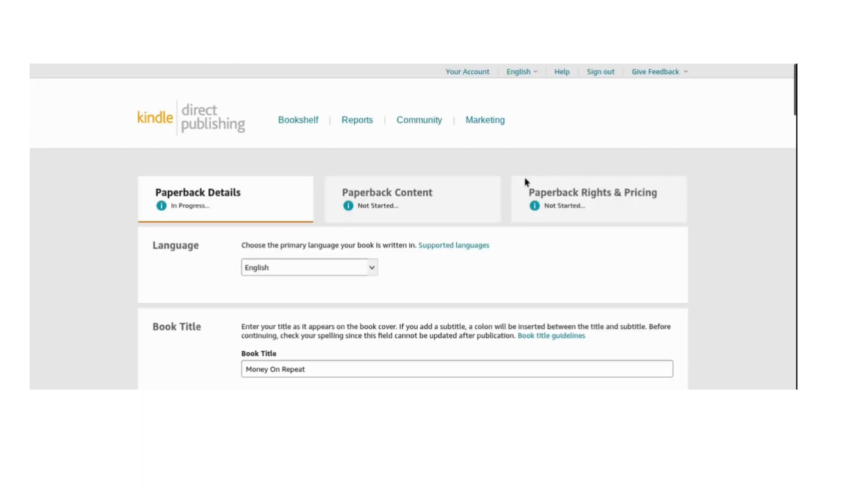
Review the paperback's title, author and description, and answer No to the question about sexually explicit images or title
scroll(413, 225, down, 8)
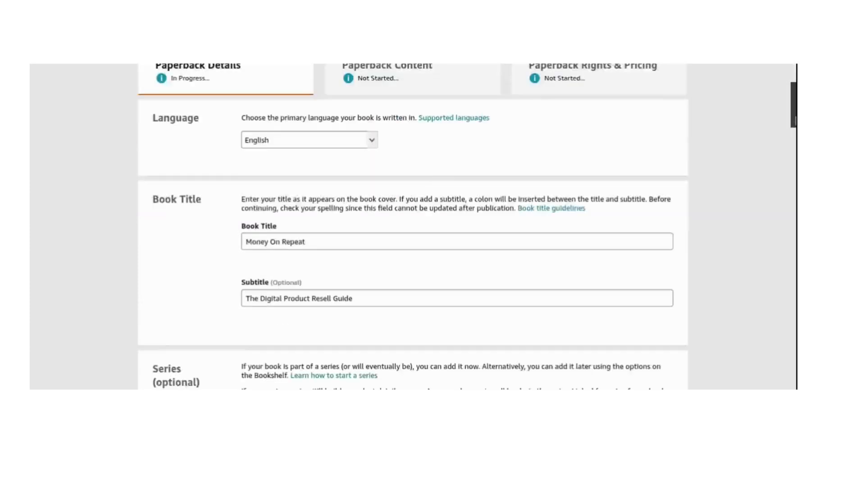
drag(795, 149, 795, 184)
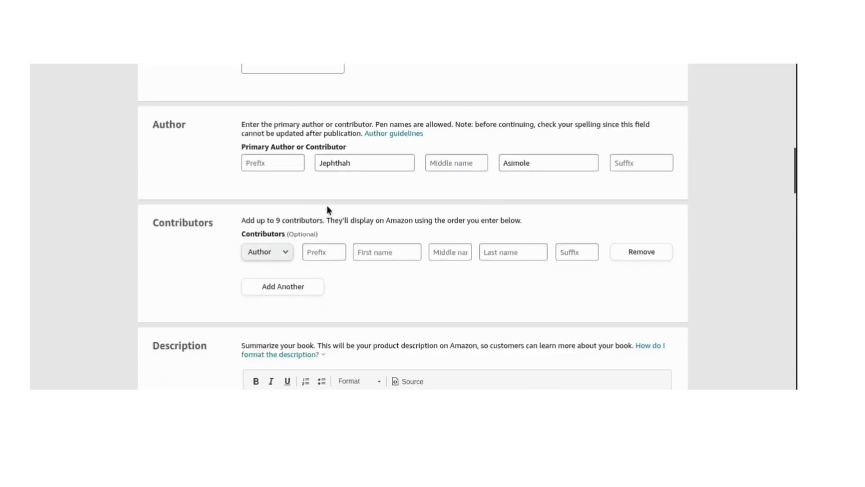
click(285, 162)
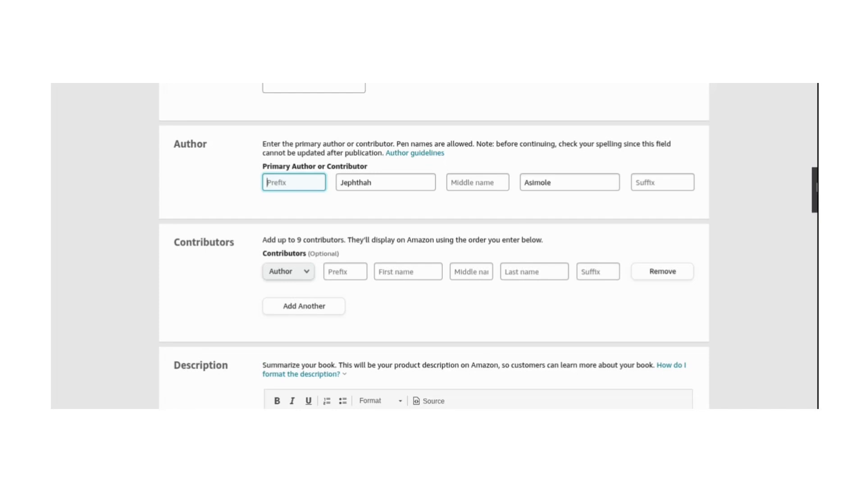
drag(816, 187, 814, 224)
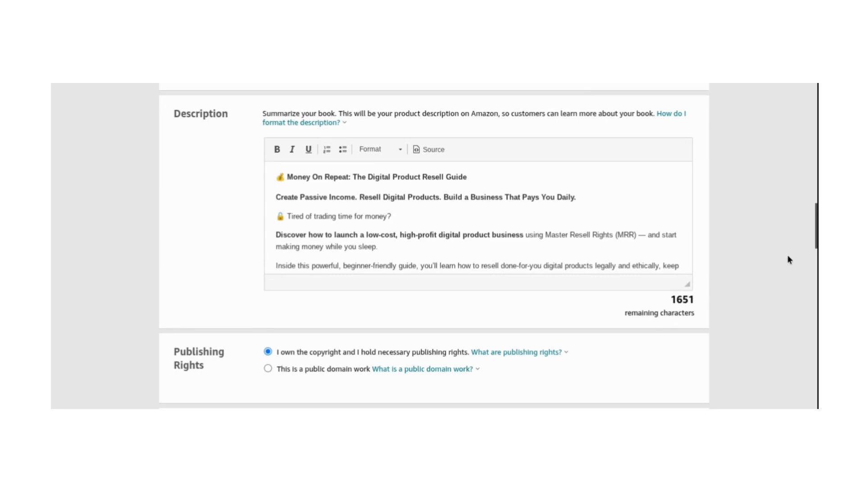
drag(816, 231, 817, 268)
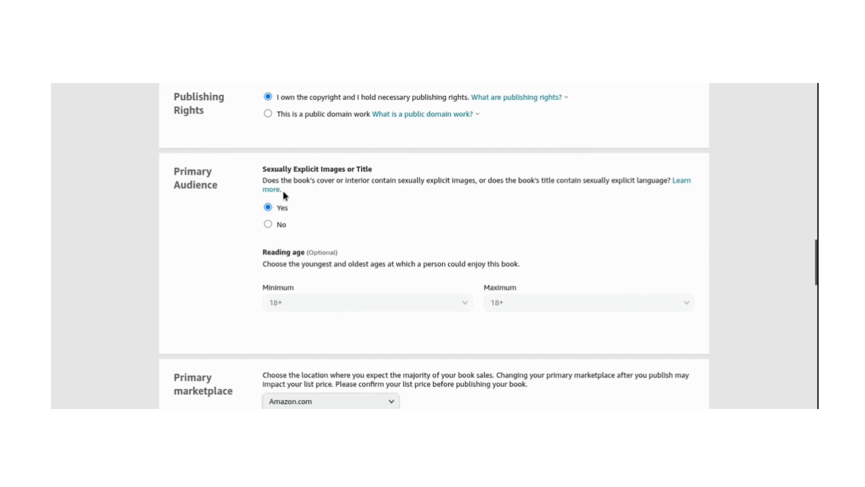
click(268, 225)
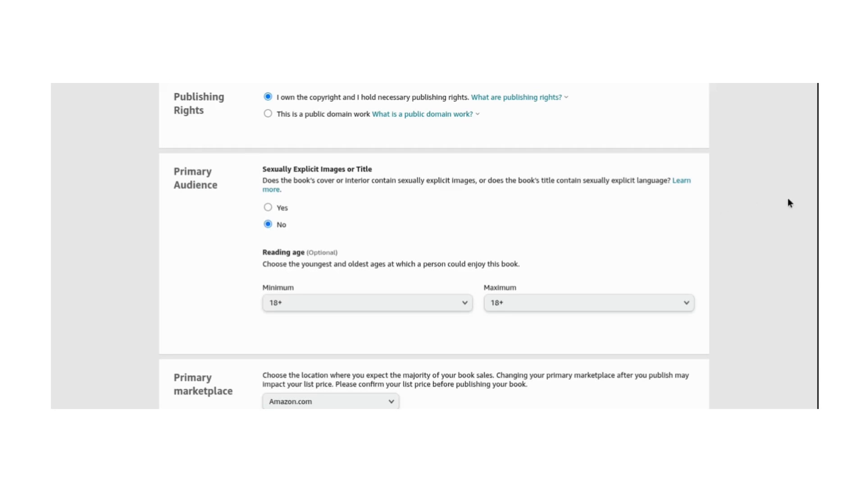
drag(816, 253, 760, 290)
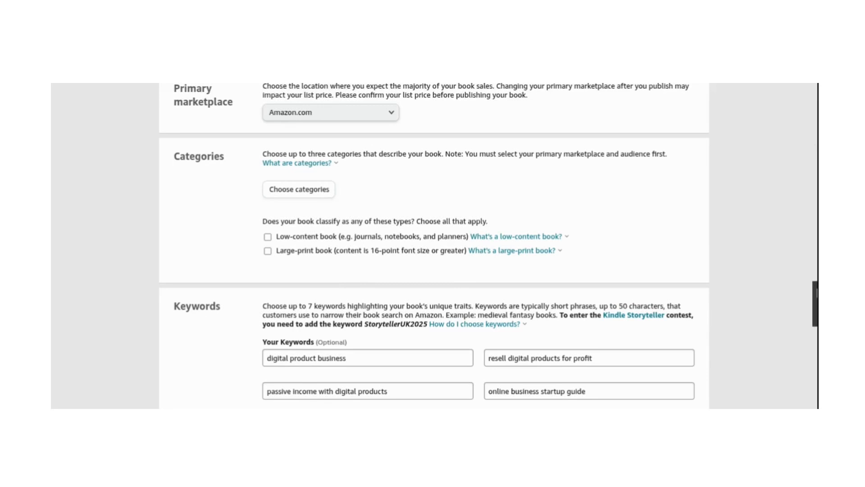
Review the paperback's keywords, publication date and release date, and try to save the details and continue to the content
scroll(488, 245, down, 3)
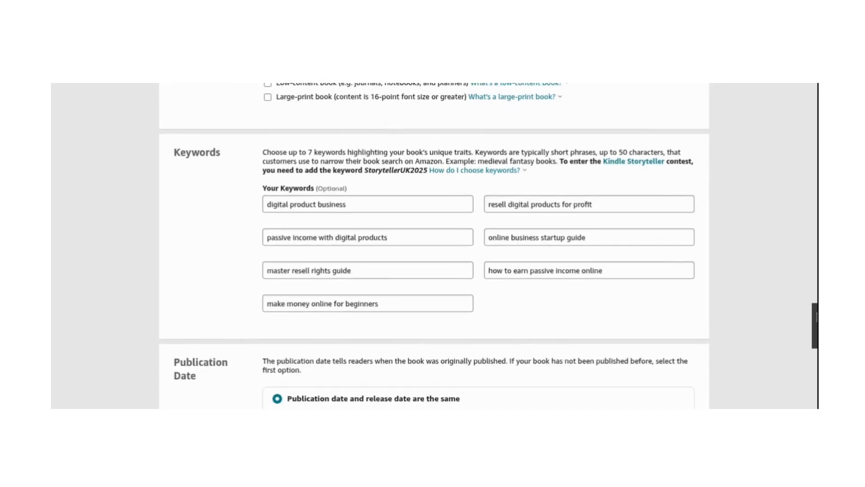
scroll(435, 245, down, 3)
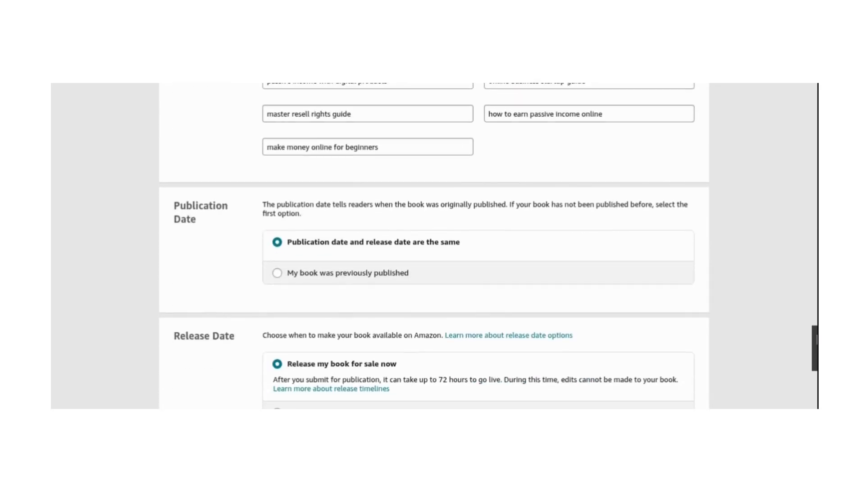
scroll(434, 245, down, 1)
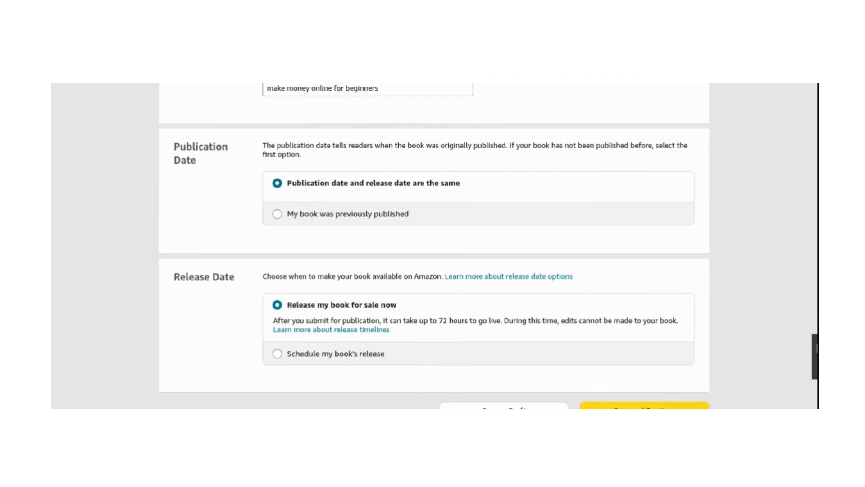
scroll(434, 245, down, 1)
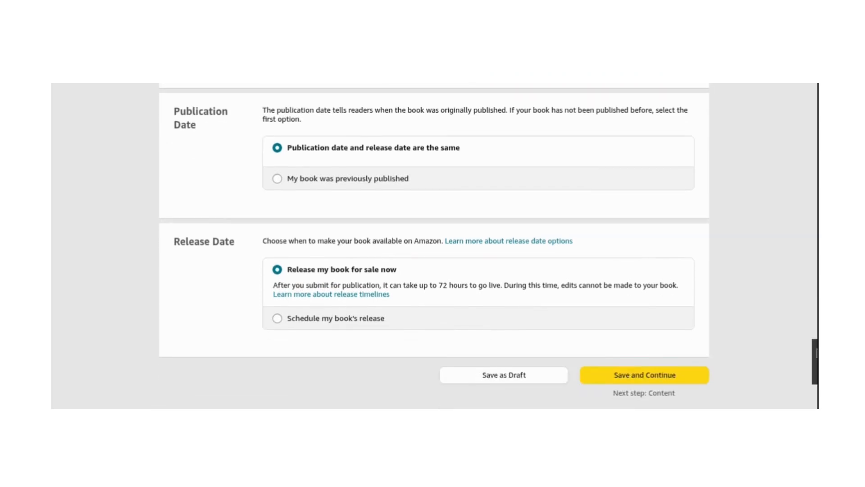
scroll(434, 245, down, 1)
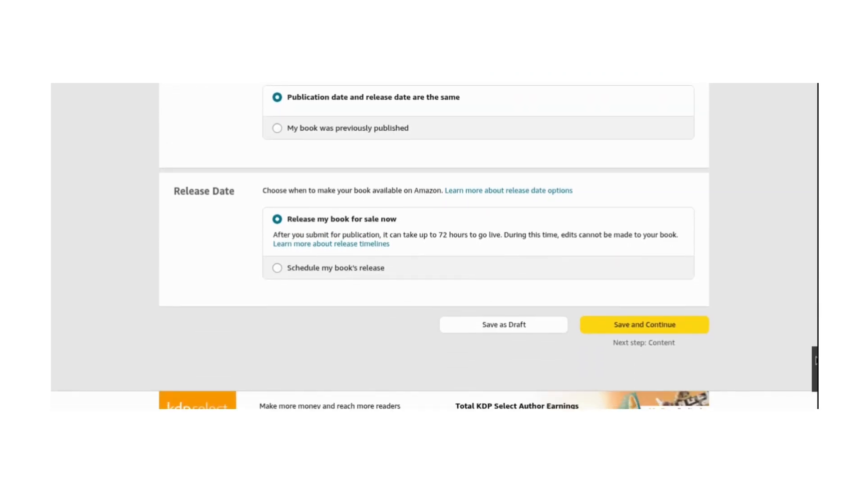
scroll(434, 245, down, 2)
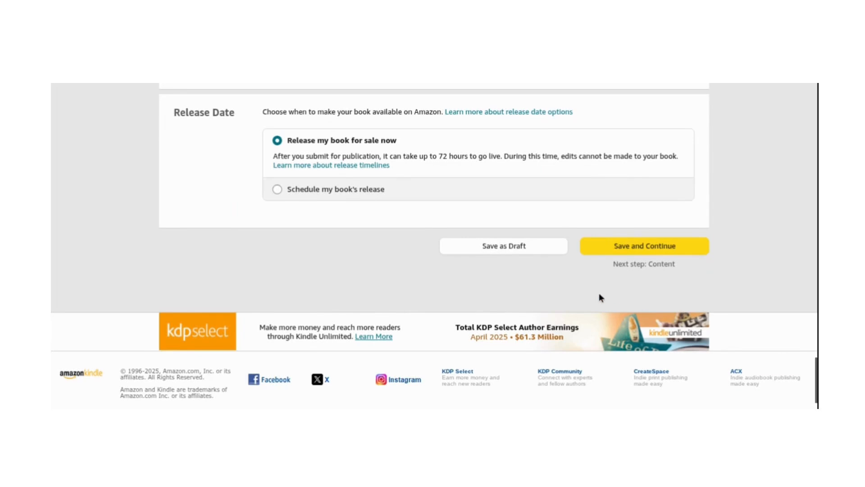
click(651, 247)
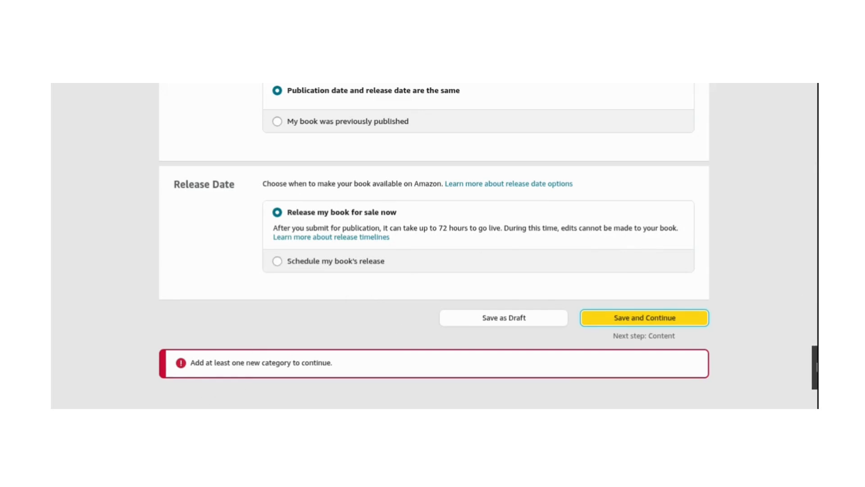
scroll(766, 288, up, 8)
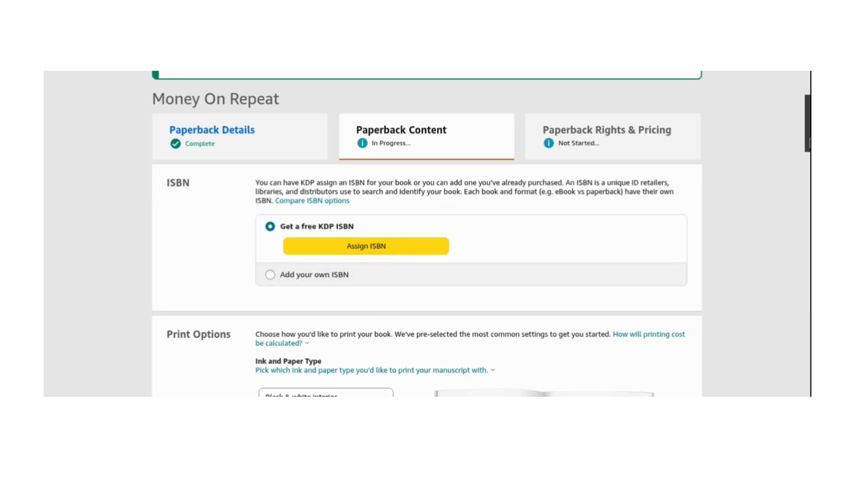
Examine the paperback's ISBN, ink and paper type, trim size, bleed, cover finish, manuscript and book cover settings
drag(810, 139, 810, 157)
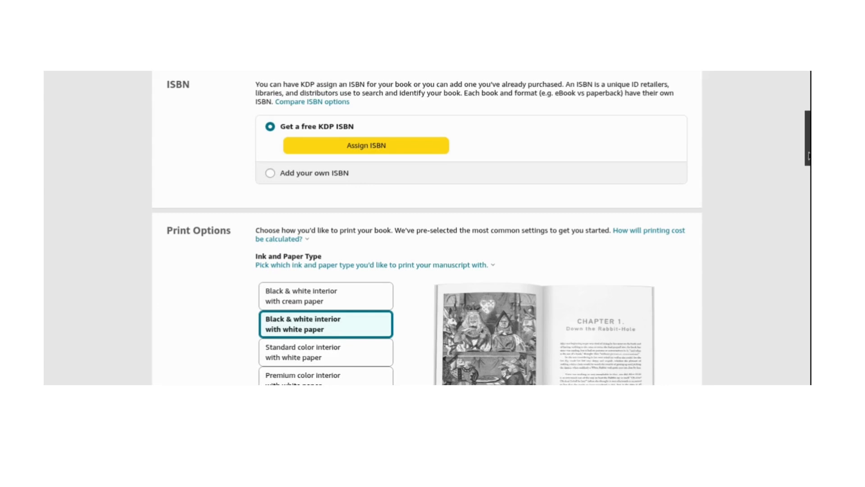
drag(810, 156, 807, 218)
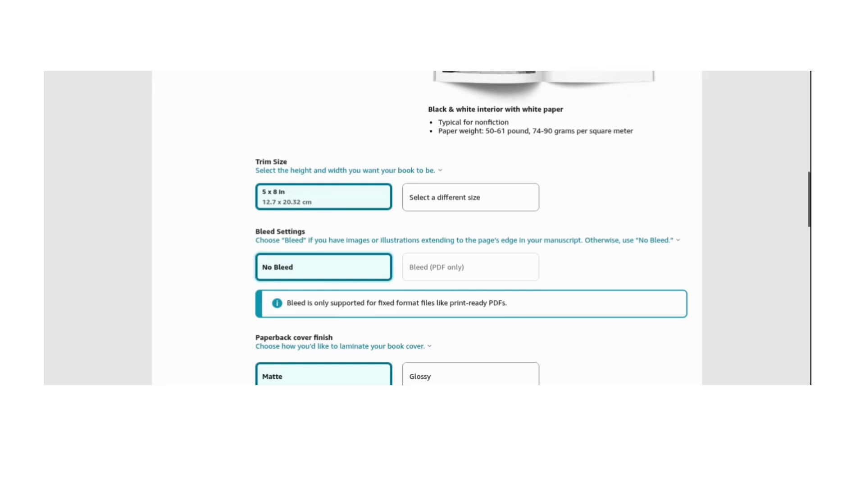
drag(809, 206, 810, 239)
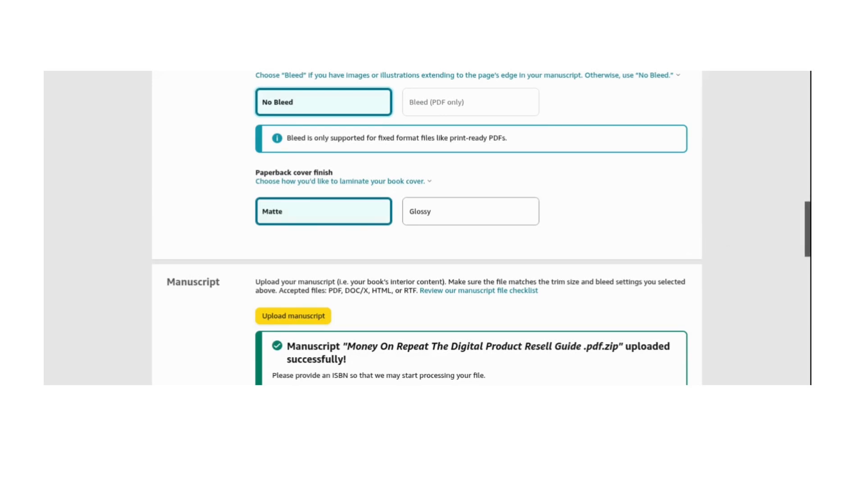
scroll(427, 227, down, 1)
scroll(427, 227, down, 5)
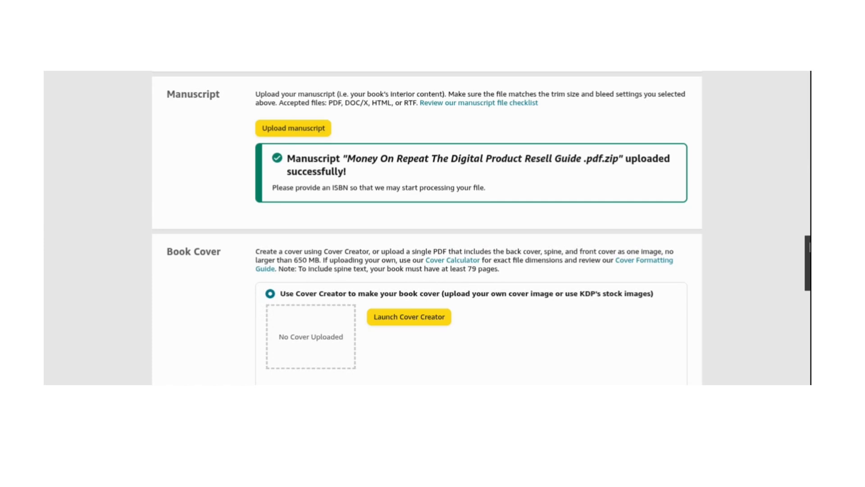
drag(811, 243, 811, 261)
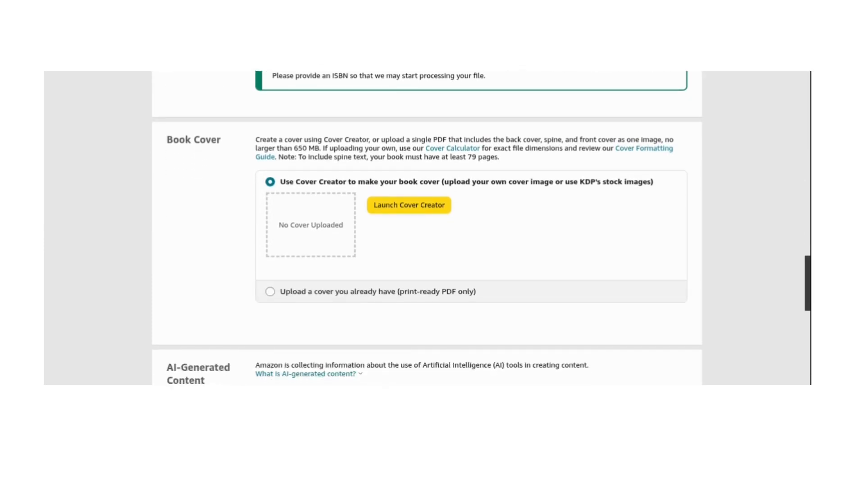
drag(810, 261, 810, 295)
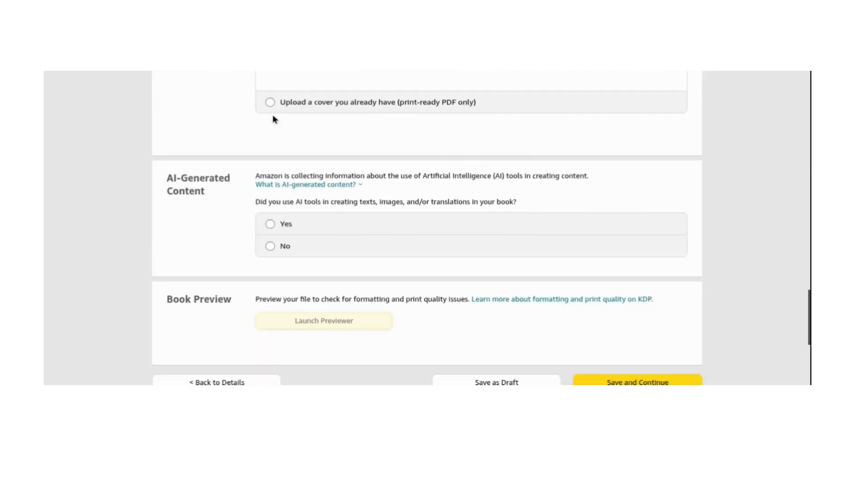
Declare AI-generated texts for the paperback as "Some sections, with minimal or no editing" and name chatgpt as the tool used
click(271, 225)
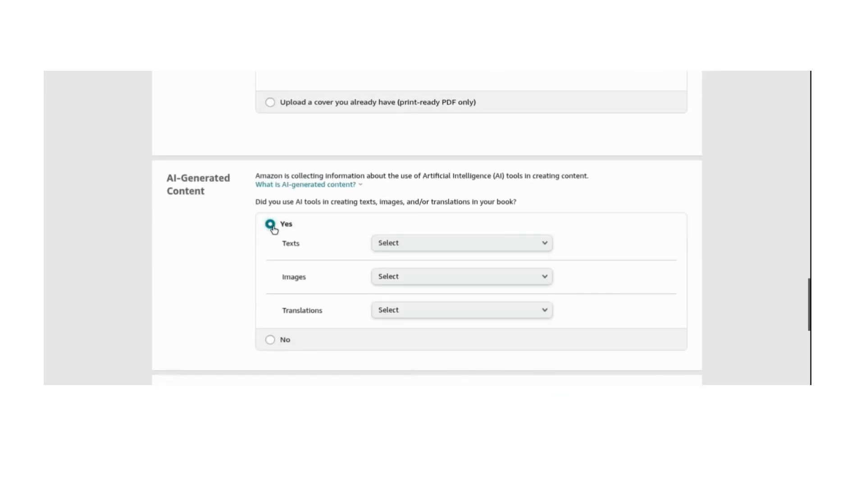
click(395, 248)
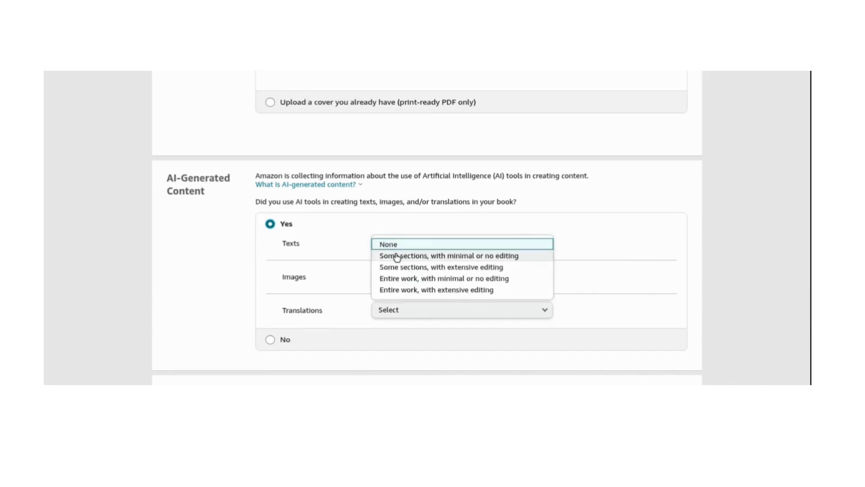
click(397, 256)
click(424, 280)
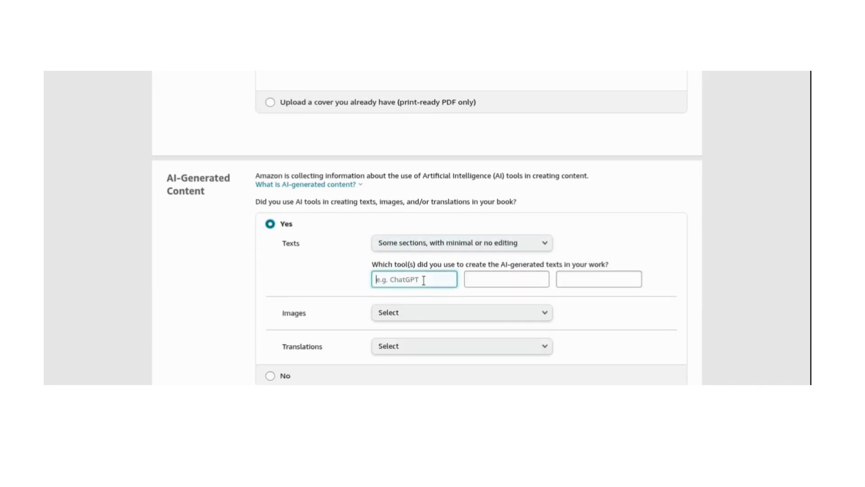
text(chatgpt)
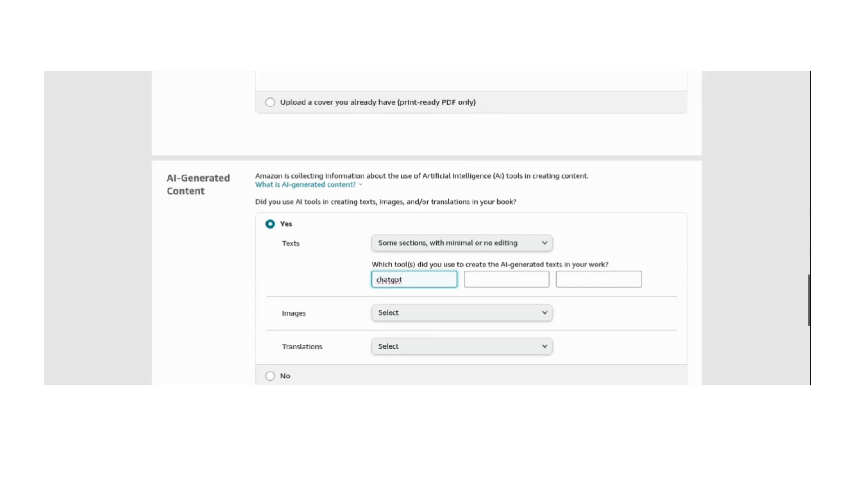
Set both the AI-generated images and translations to None, and try to save the paperback content and continue to pricing
drag(808, 301, 810, 328)
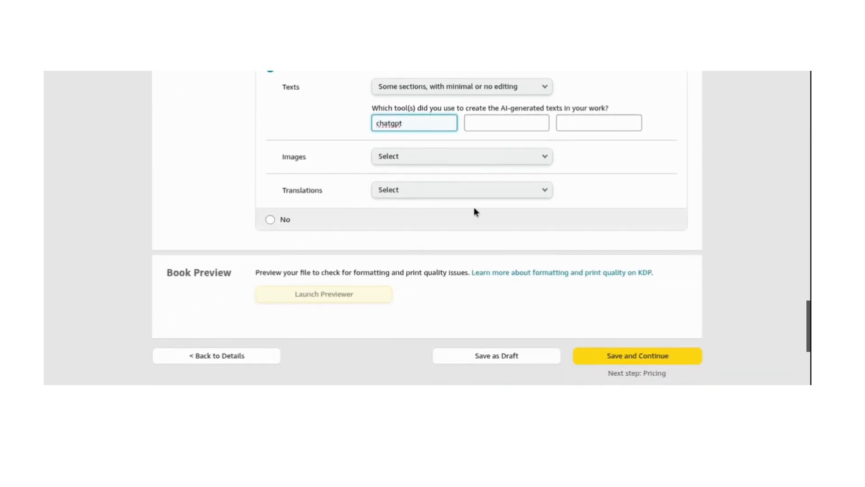
click(480, 159)
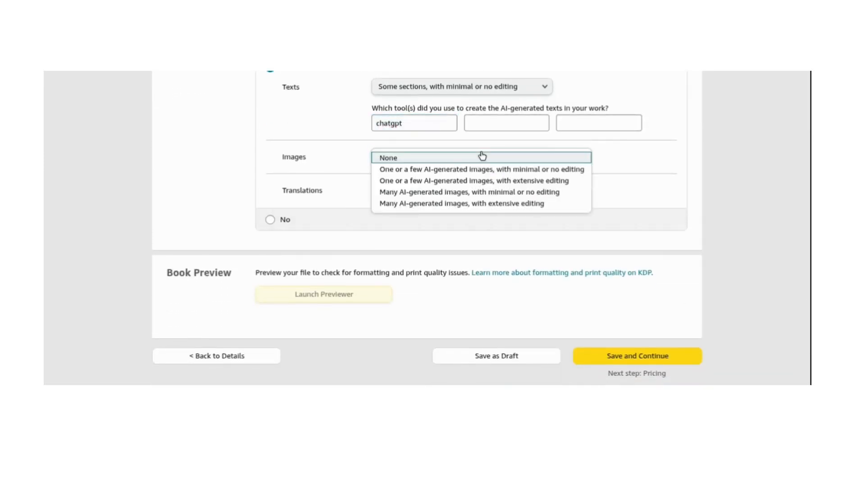
click(669, 170)
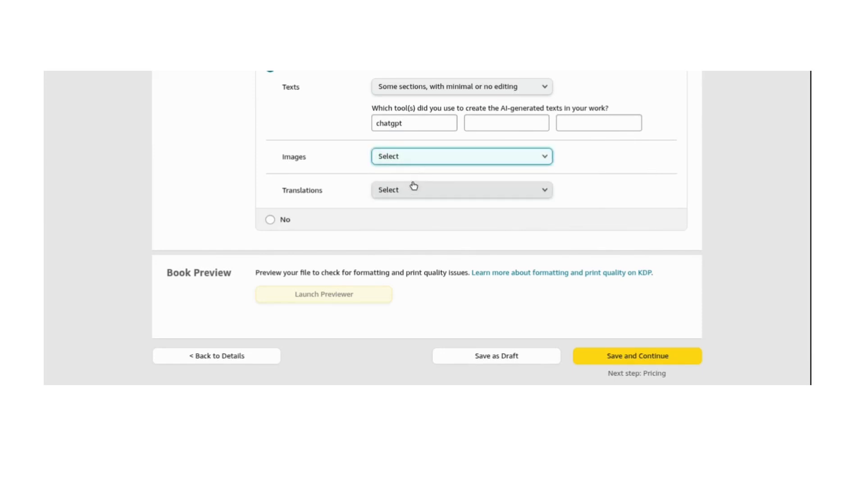
click(418, 160)
click(414, 159)
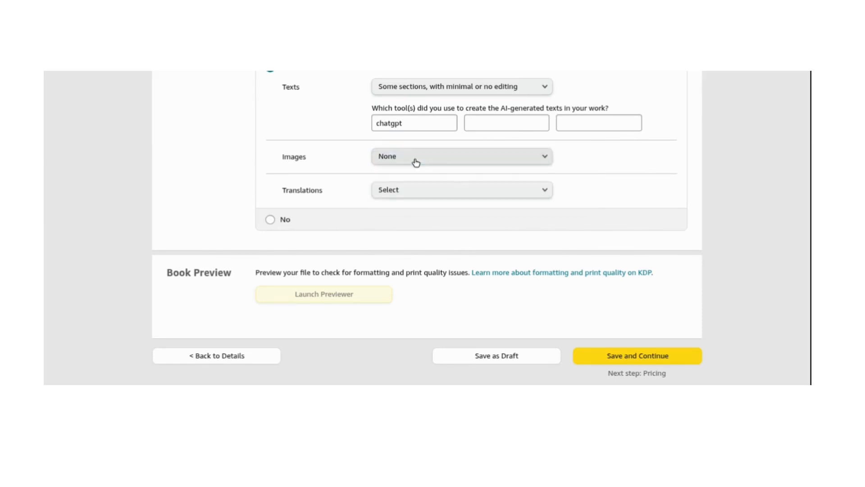
click(402, 192)
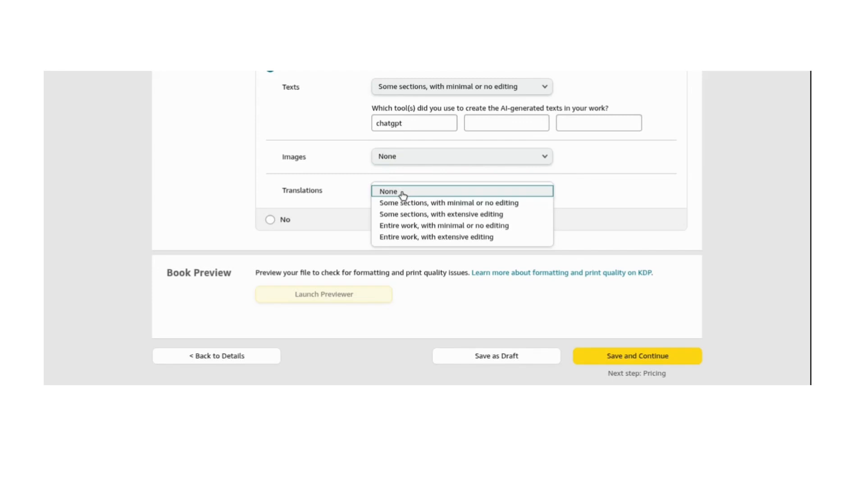
click(402, 191)
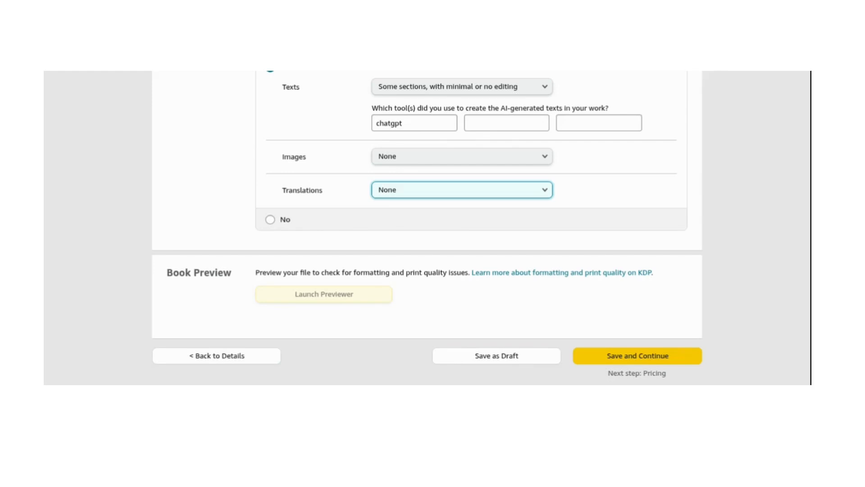
click(646, 358)
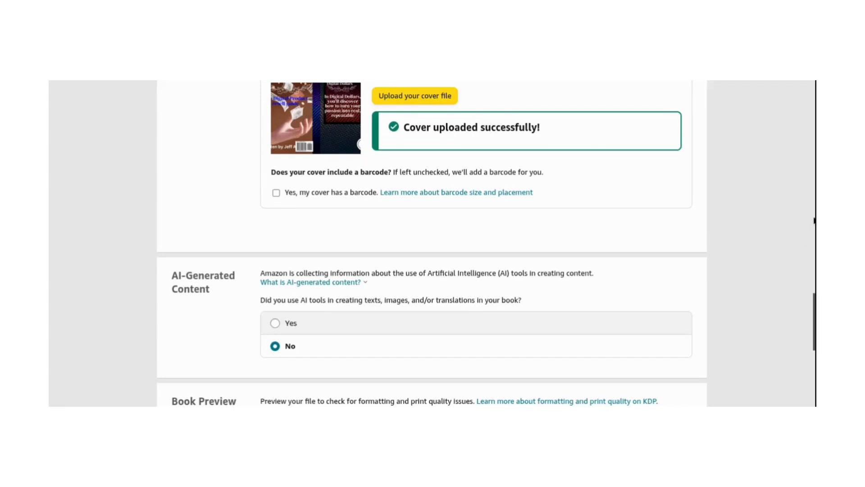
Change the AI-generated content answer to Yes, with texts as "Some sections, with minimal or no editing" and chatgpt as the tool
mouse_move(814, 328)
mouse_down()
mouse_move(809, 173)
mouse_move(805, 327)
mouse_up()
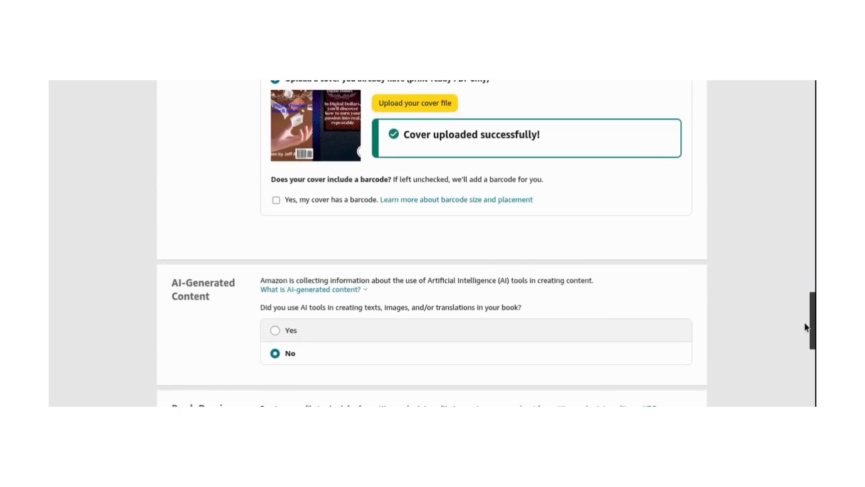
click(277, 339)
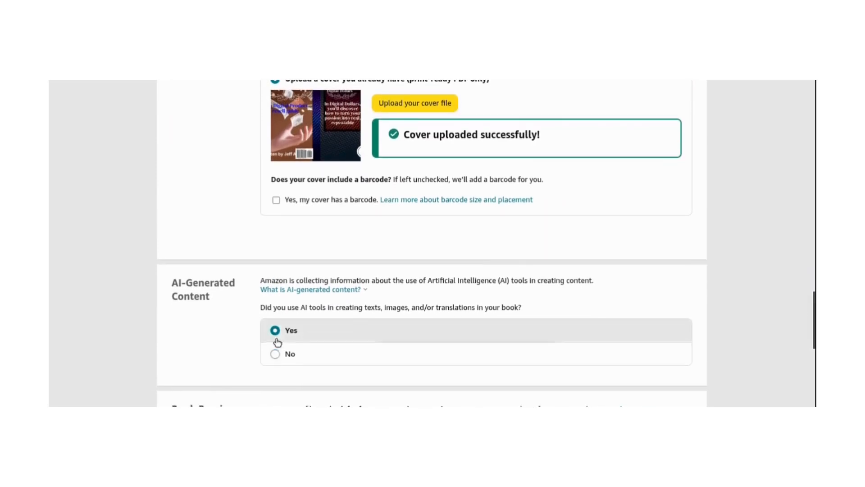
click(407, 354)
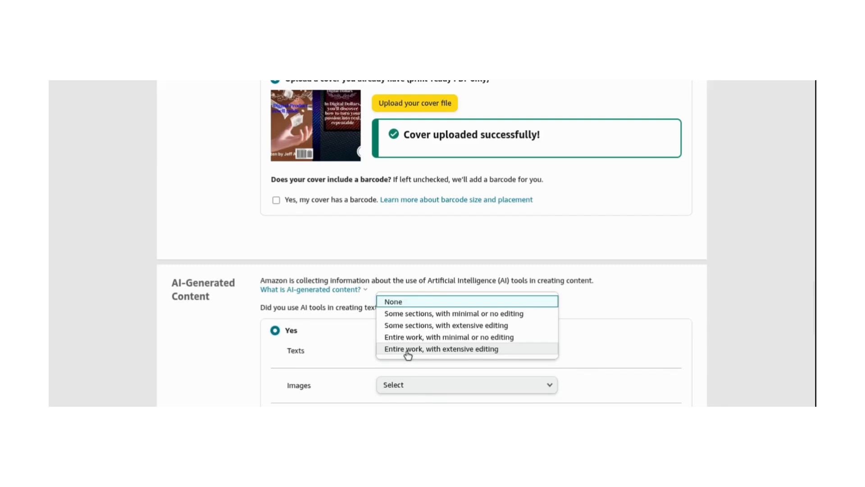
click(411, 316)
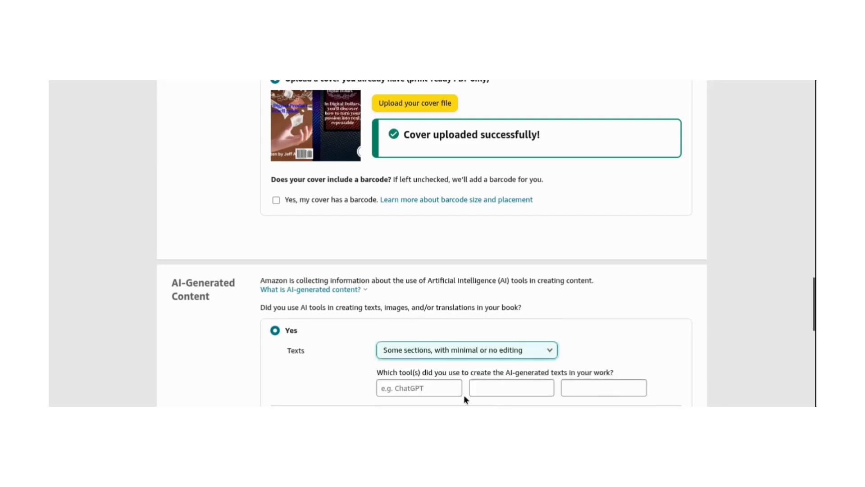
click(452, 388)
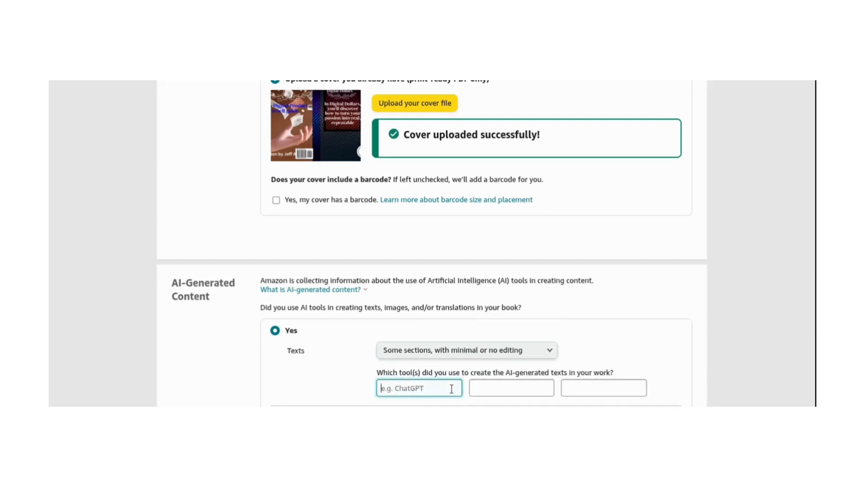
text(chatgpt)
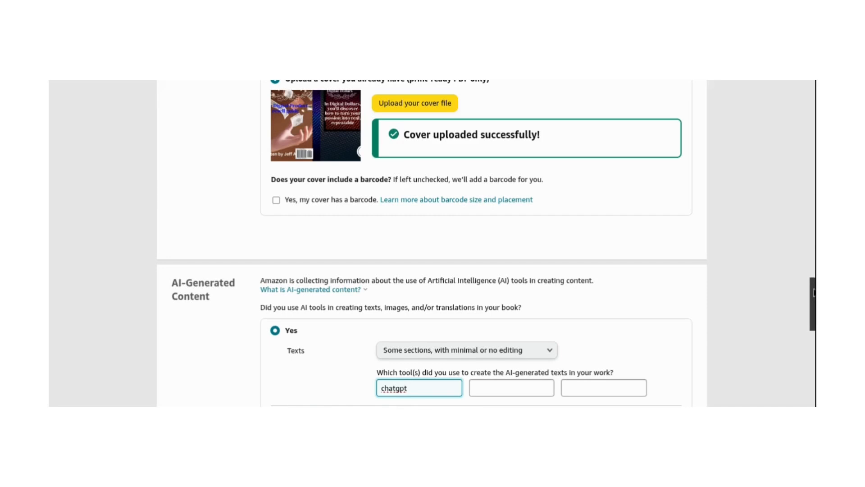
Set the AI-generated images and translations used in the book to None
drag(814, 292, 814, 324)
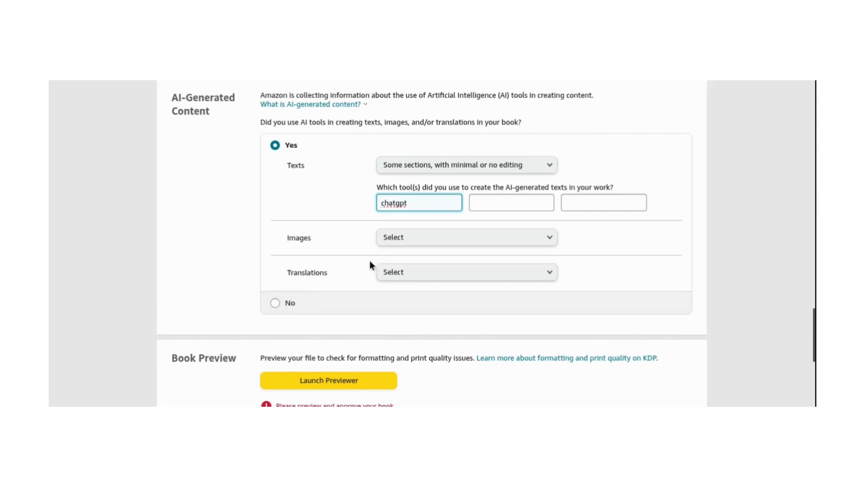
click(385, 242)
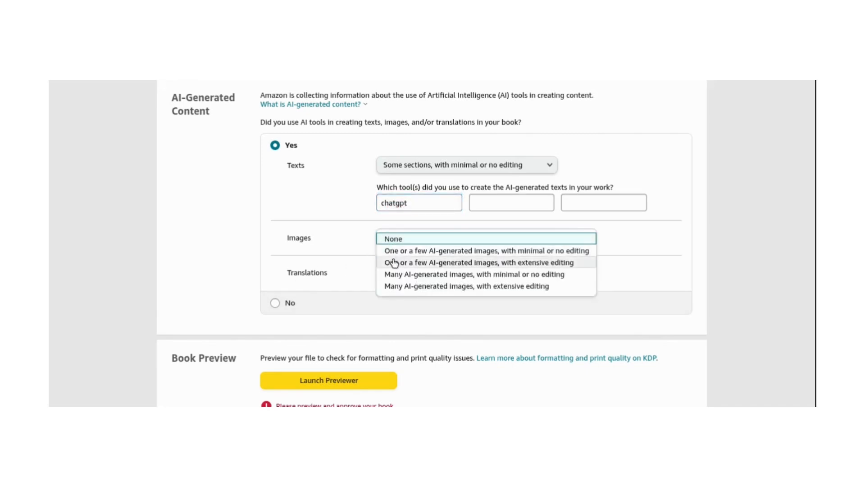
click(394, 239)
click(396, 279)
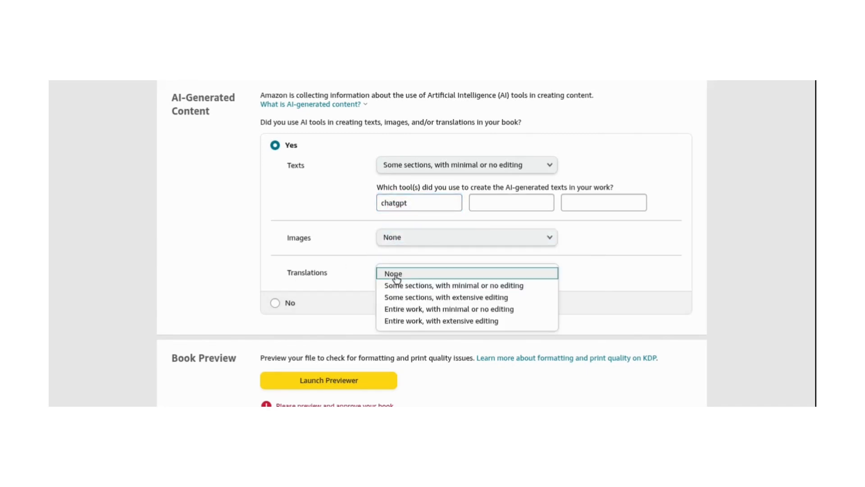
click(396, 276)
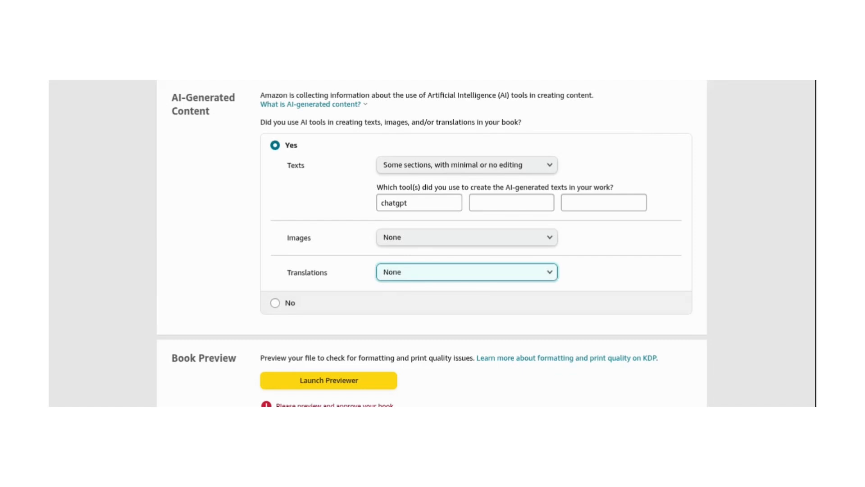